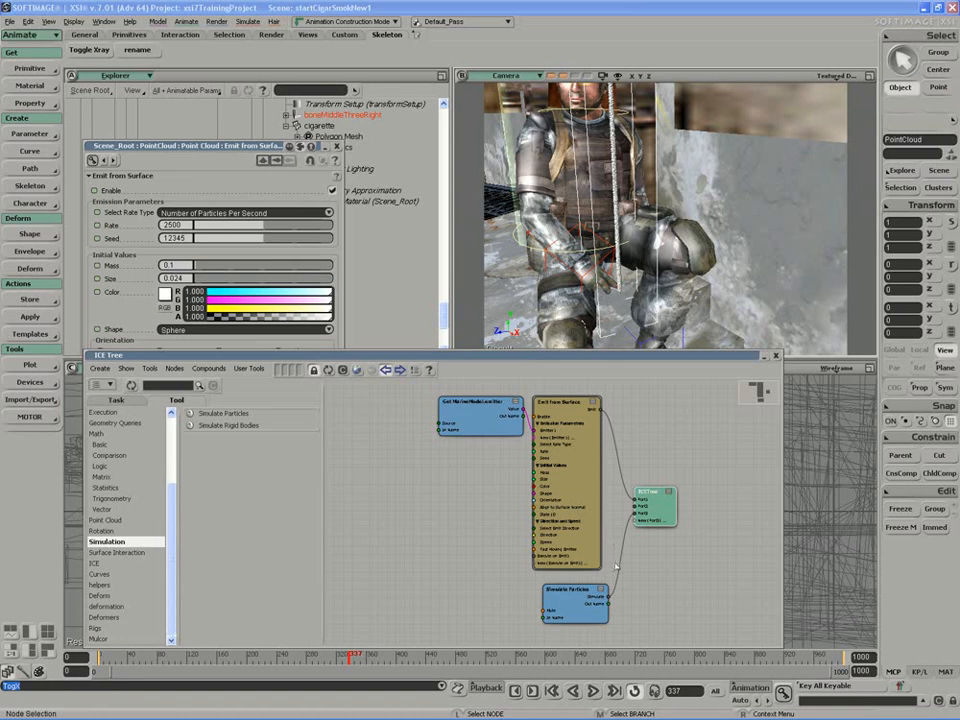
# Play back the particle smoke up to frame 458 and spread out the ICETree and Simulate Particles nodes
pyautogui.press('Up')
pyautogui.press('s')
pyautogui.moveTo(610, 312); pyautogui.dragTo(624, 228, button='right')
pyautogui.moveTo(624, 228); pyautogui.dragTo(597, 292, button='middle')
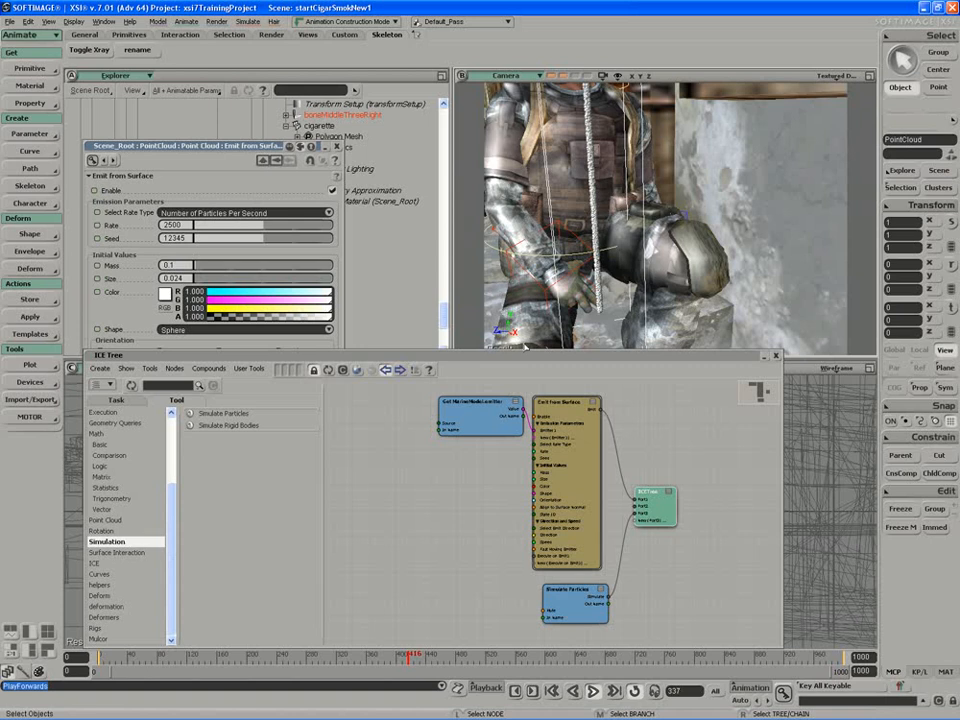
pyautogui.moveTo(521, 358); pyautogui.dragTo(529, 346)
pyautogui.moveTo(662, 494); pyautogui.dragTo(681, 488)
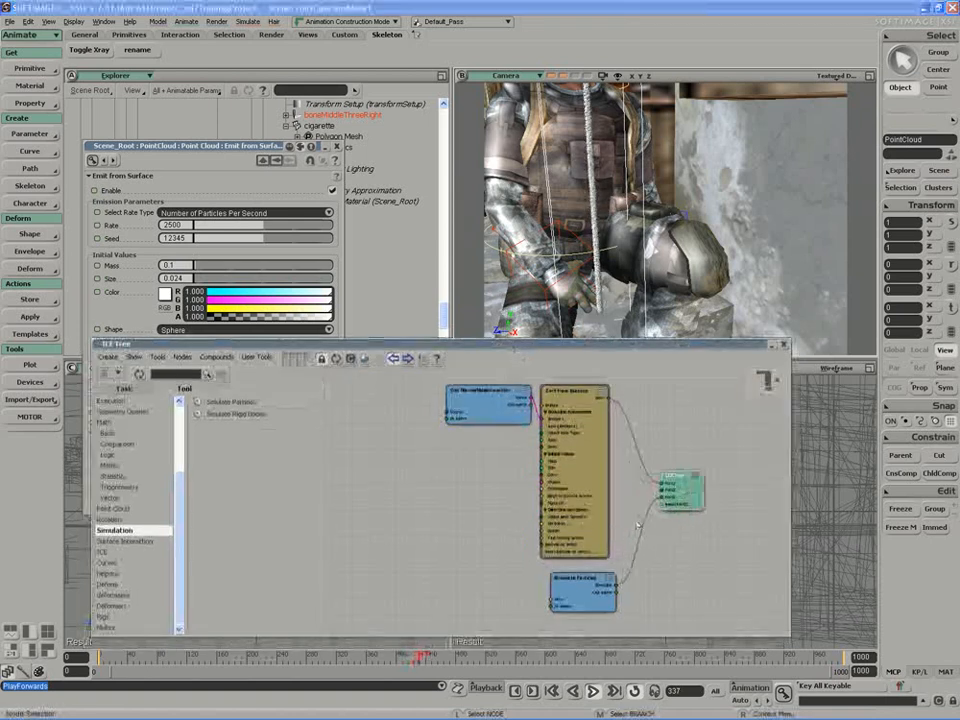
pyautogui.moveTo(567, 588); pyautogui.dragTo(558, 586)
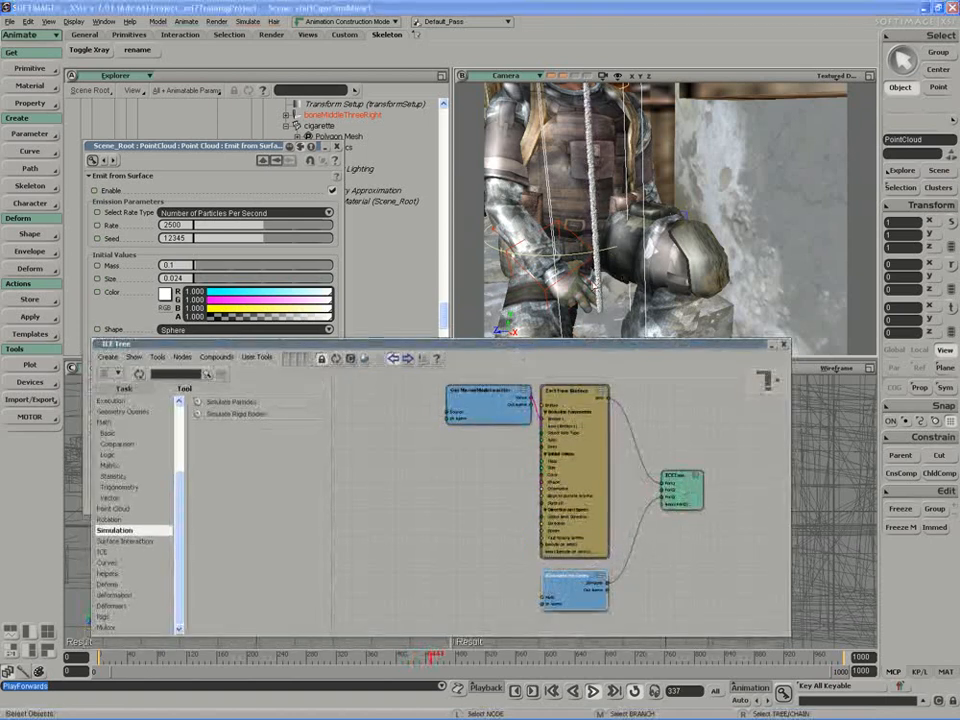
pyautogui.press('Escape')
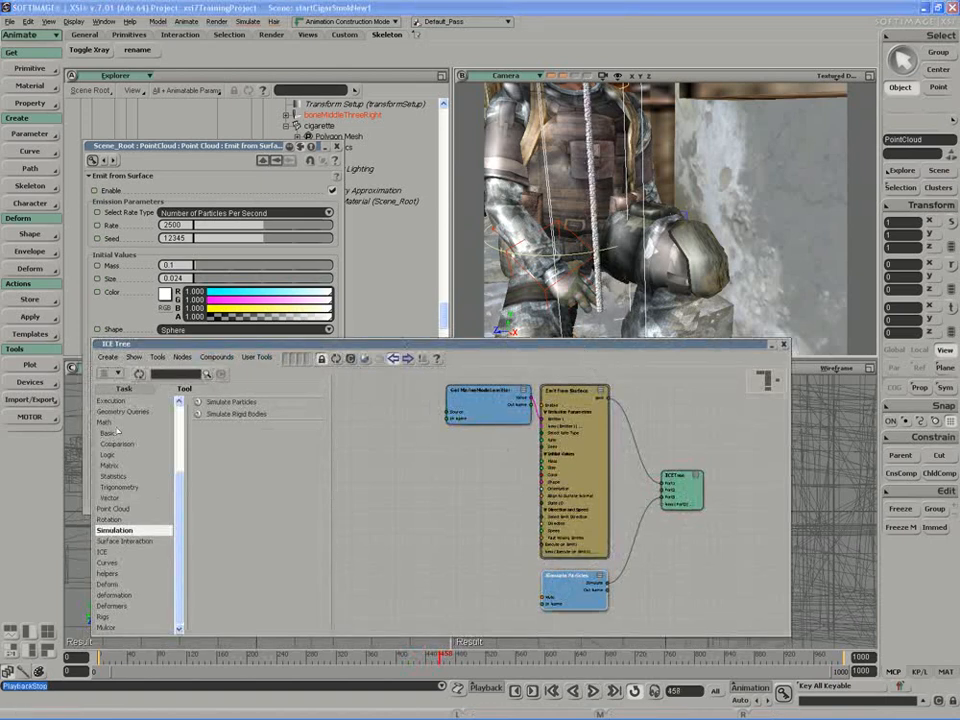
# Add a Get Particle Position node from the particle Getters in the empty area beside the existing nodes
pyautogui.click(124, 389)
pyautogui.click(106, 530)
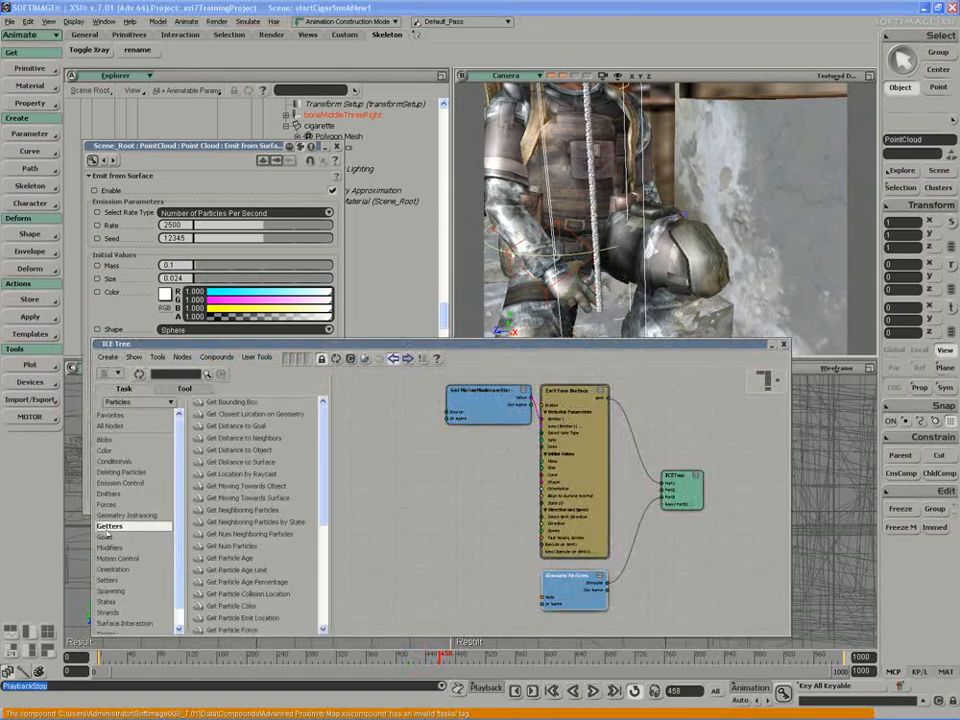
pyautogui.scroll(-5, 255, 515)
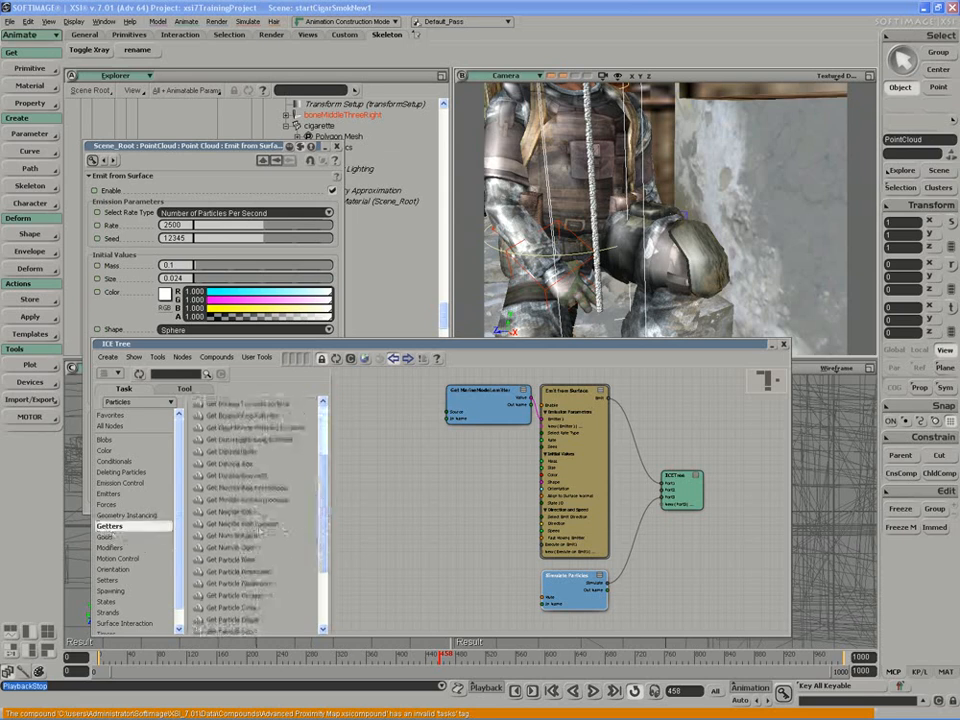
pyautogui.moveTo(224, 595); pyautogui.dragTo(385, 517)
pyautogui.press('s')
pyautogui.moveTo(434, 590); pyautogui.dragTo(450, 576)
pyautogui.moveTo(450, 576); pyautogui.dragTo(428, 542, button='middle')
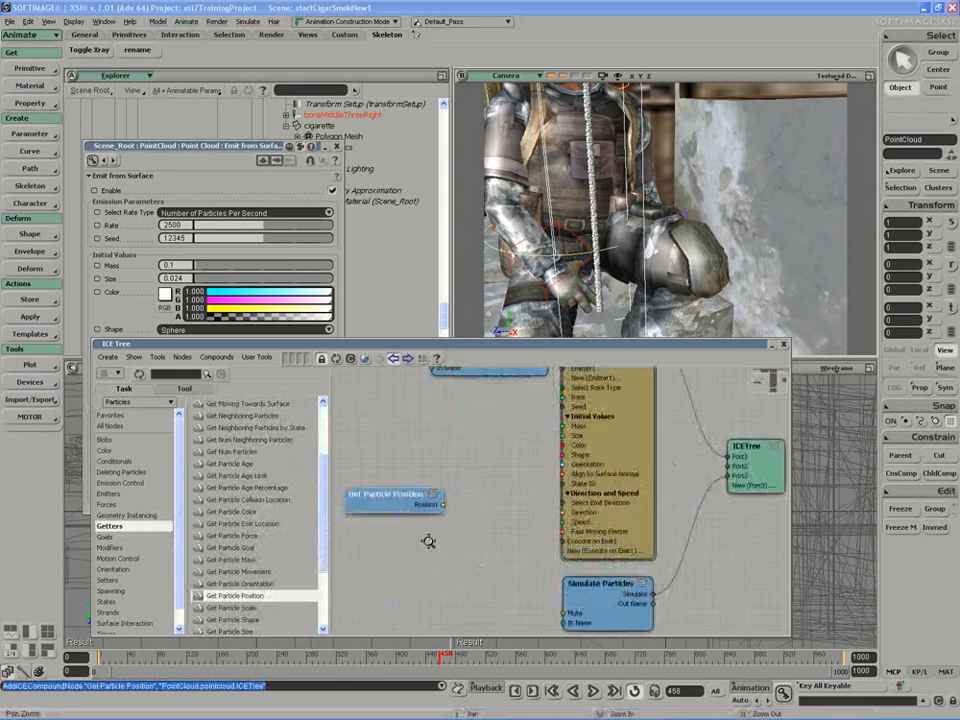
pyautogui.moveTo(428, 542); pyautogui.dragTo(457, 547)
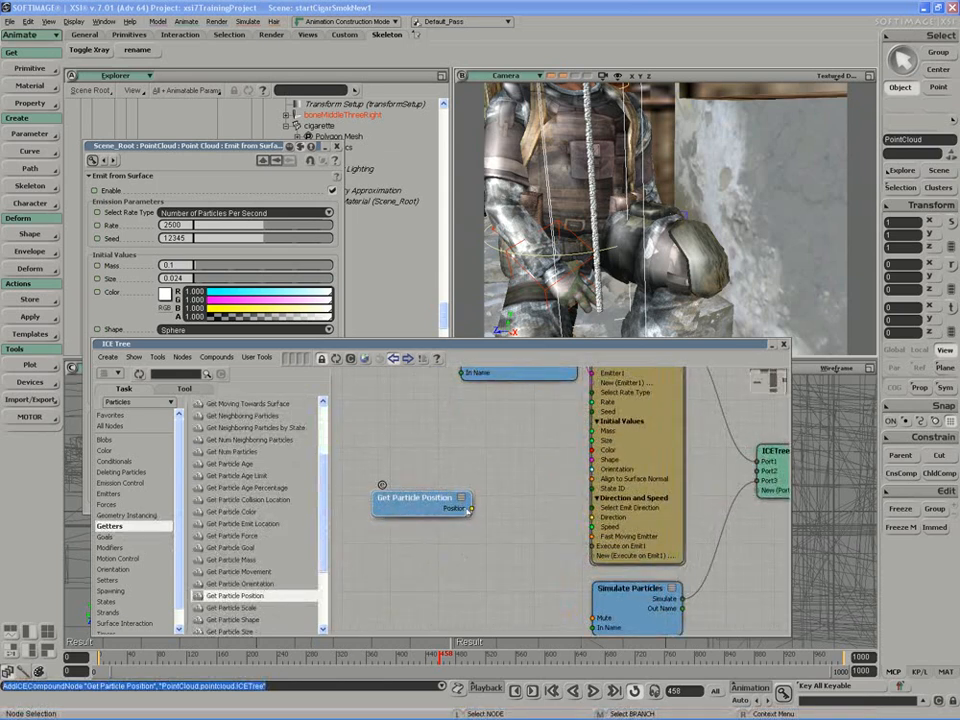
pyautogui.moveTo(381, 484); pyautogui.dragTo(367, 454)
pyautogui.moveTo(455, 480); pyautogui.dragTo(433, 535)
pyautogui.moveTo(433, 533); pyautogui.dragTo(454, 505, button='middle')
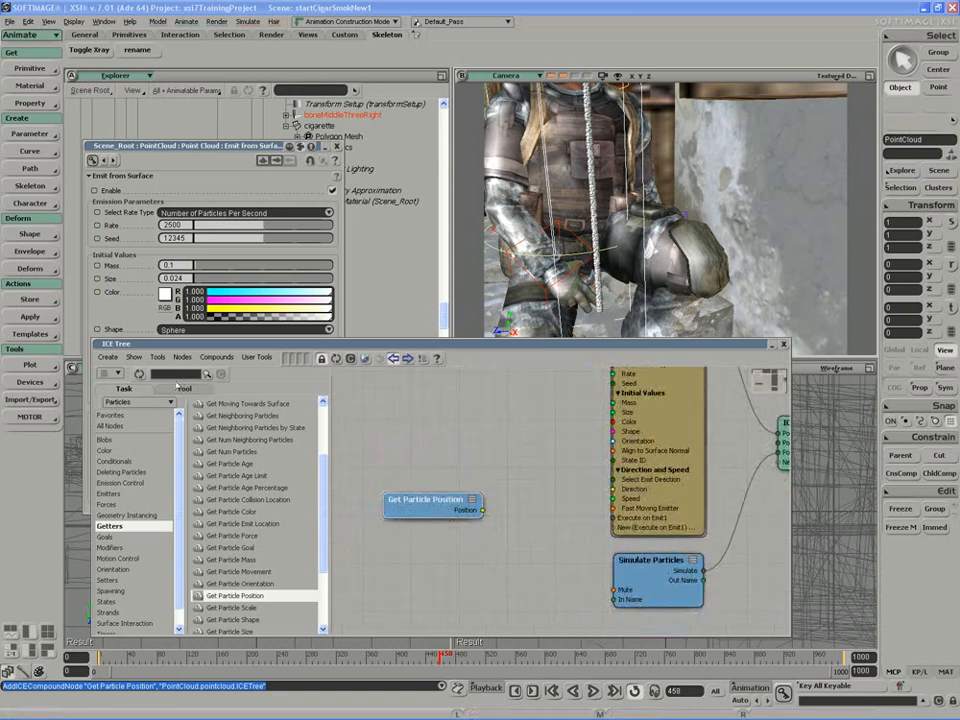
# Search the node library for "turbulize" and add a Turbulize Around Value node beside Get Particle Position
pyautogui.write('turbul')
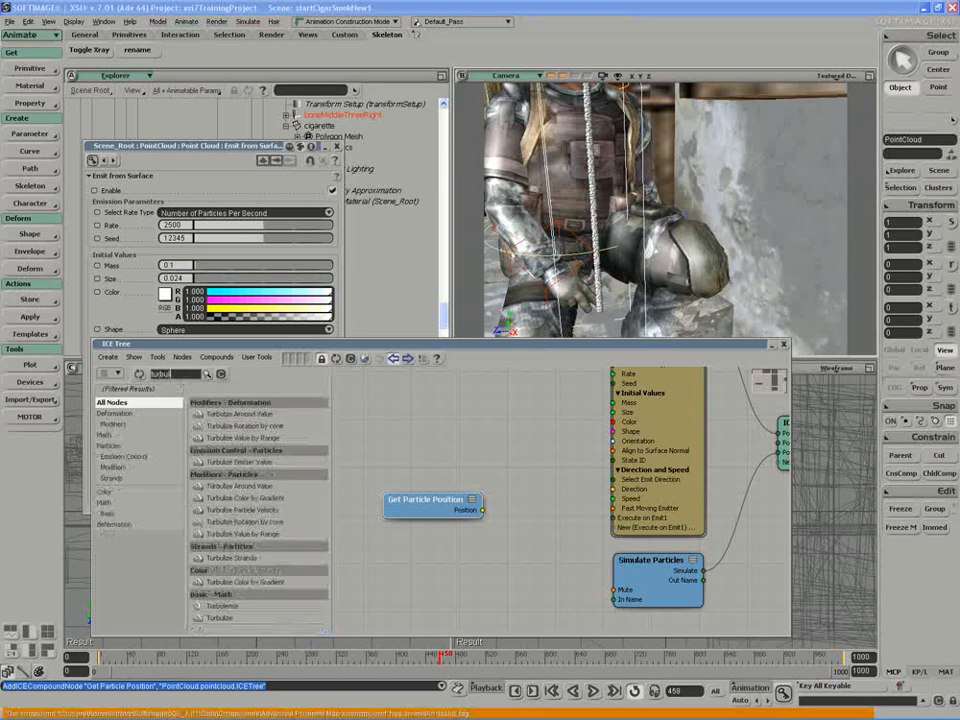
pyautogui.write('ize')
pyautogui.click(235, 415)
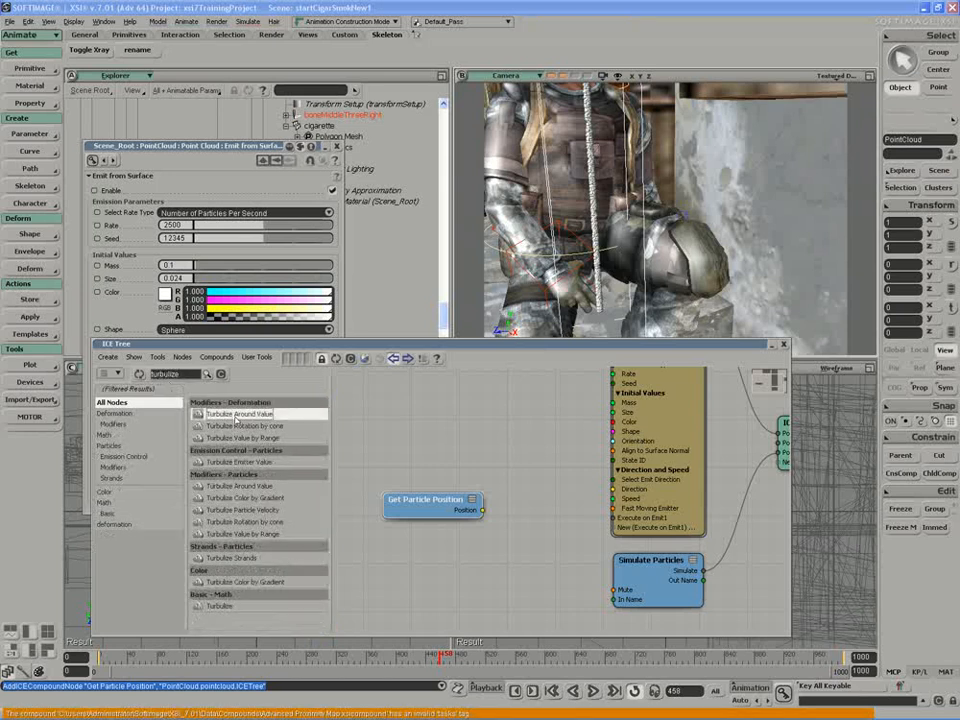
pyautogui.moveTo(256, 423); pyautogui.dragTo(446, 432)
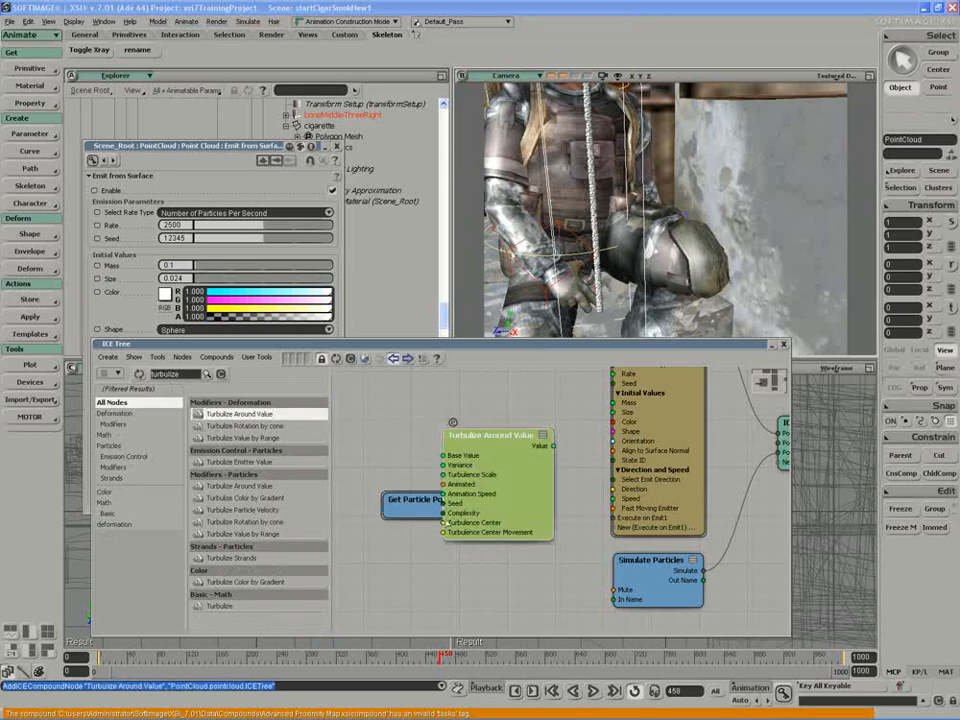
pyautogui.moveTo(431, 507); pyautogui.dragTo(407, 473)
# Try out a Turbulize Value by Range node below Turbulize Around Value and delete it
pyautogui.click(258, 440)
pyautogui.moveTo(258, 440); pyautogui.dragTo(388, 489)
pyautogui.moveTo(417, 577); pyautogui.dragTo(508, 577)
pyautogui.moveTo(543, 453); pyautogui.dragTo(540, 450)
pyautogui.moveTo(496, 566); pyautogui.dragTo(506, 565)
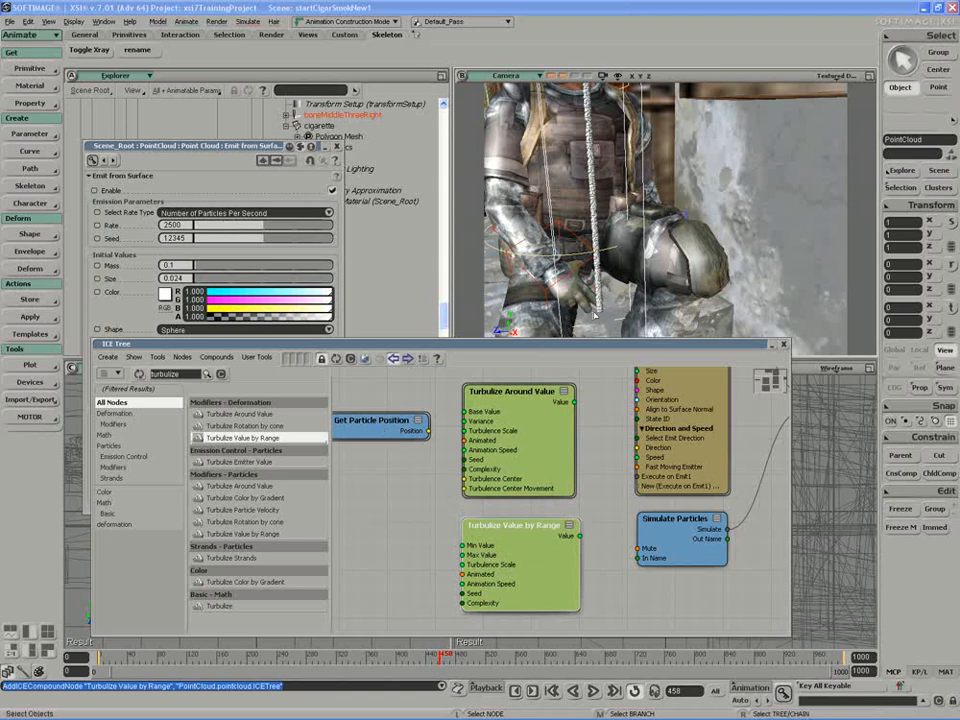
pyautogui.moveTo(340, 412); pyautogui.dragTo(338, 401)
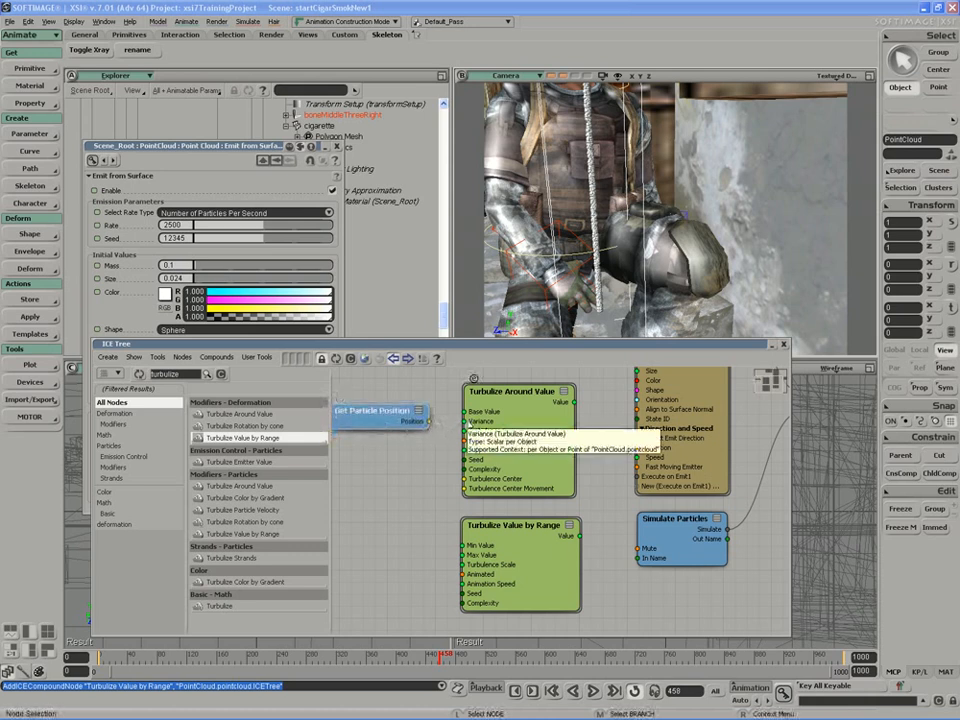
pyautogui.moveTo(490, 574); pyautogui.dragTo(481, 556)
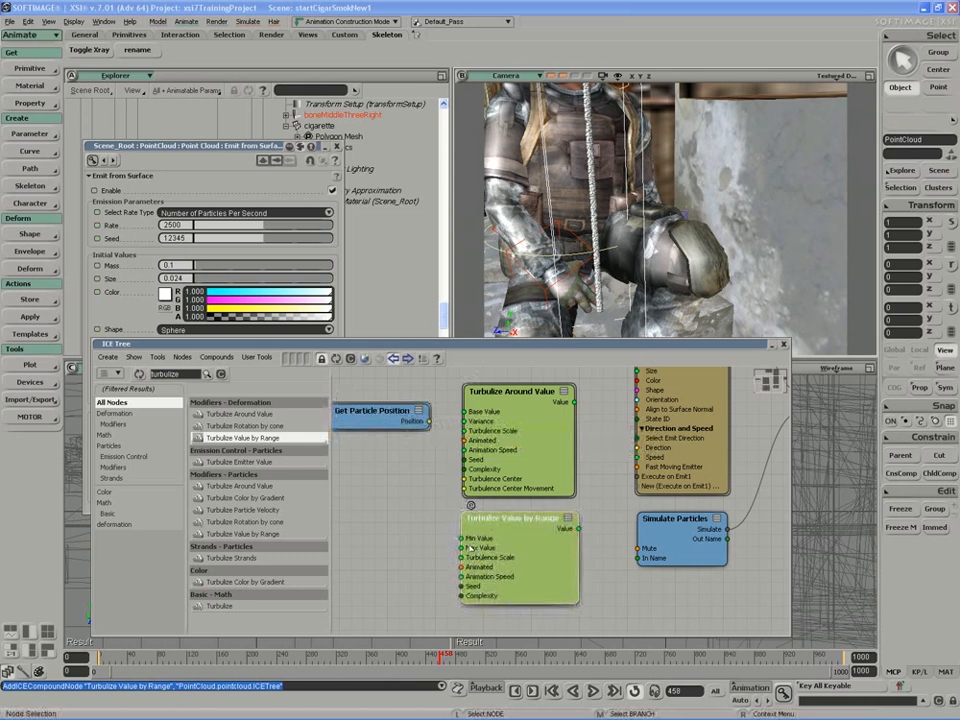
pyautogui.press('Delete')
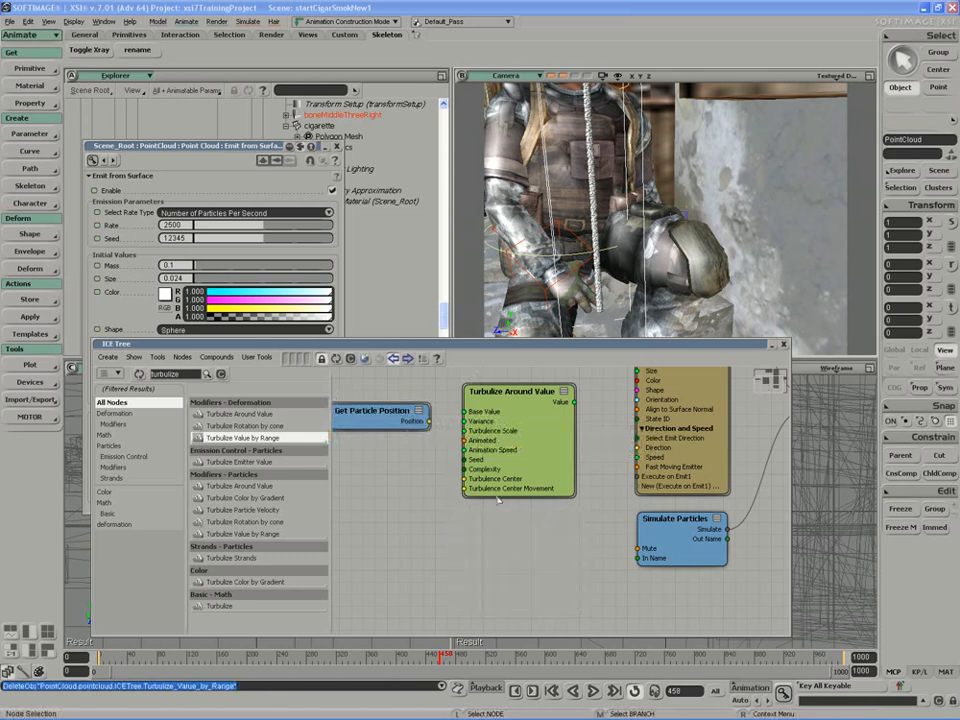
# Connect Get Particle Position's Position output to the Base Value of Turbulize Around Value and place both nodes lower
pyautogui.moveTo(412, 422); pyautogui.dragTo(521, 416)
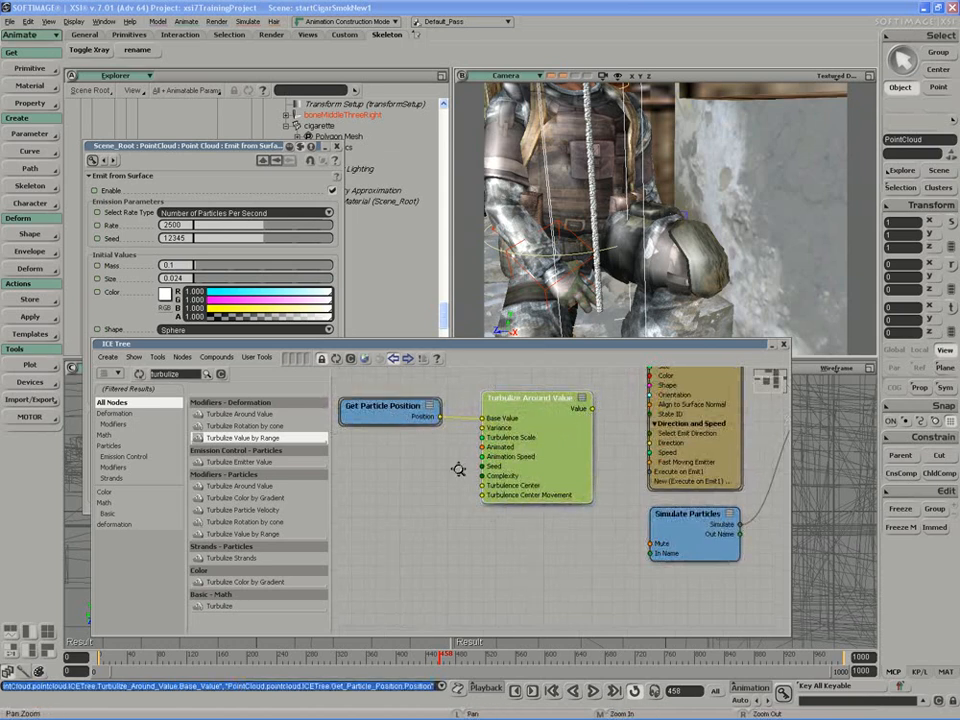
pyautogui.moveTo(456, 467); pyautogui.dragTo(454, 480)
pyautogui.moveTo(525, 443); pyautogui.dragTo(555, 542)
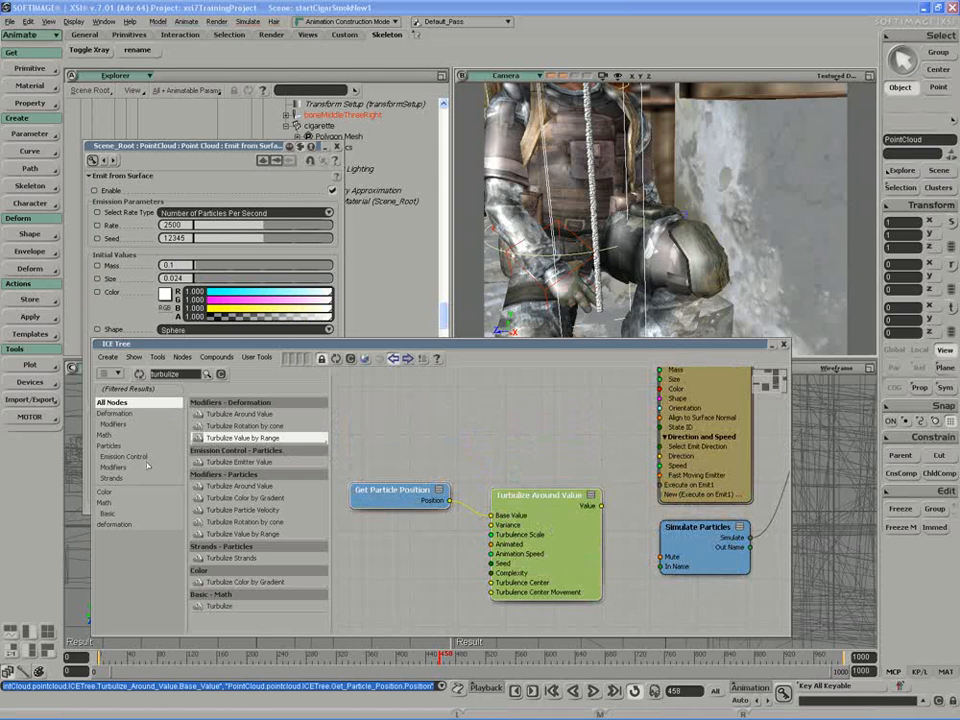
# Add a Set Particle Position node from the particle Setters and connect Turbulize Around Value's output to its Position
pyautogui.click(221, 374)
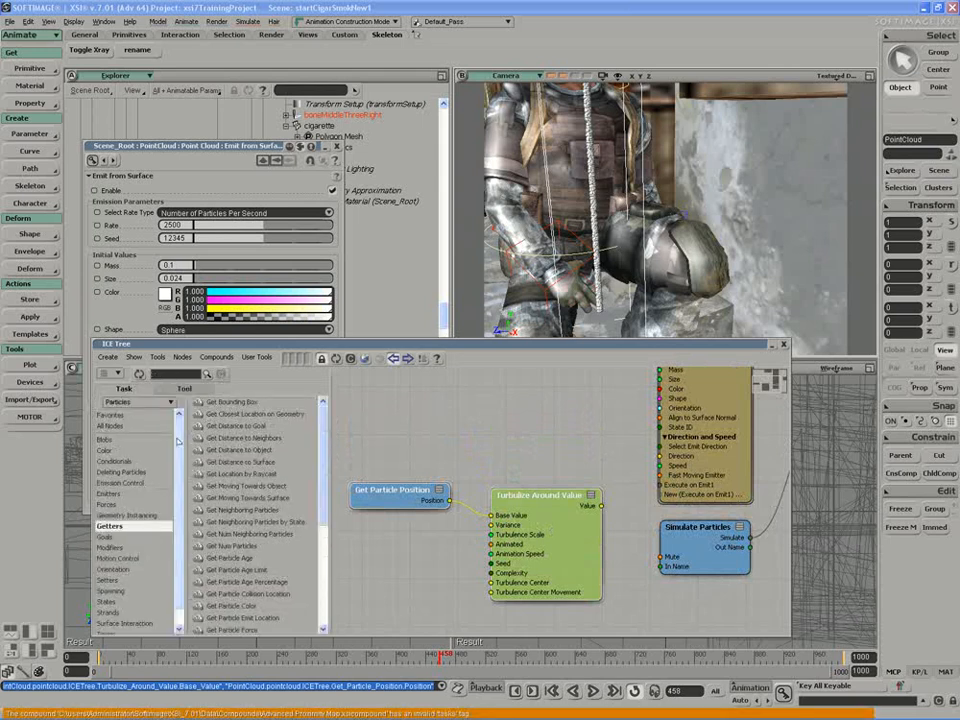
pyautogui.scroll(-1, 130, 450)
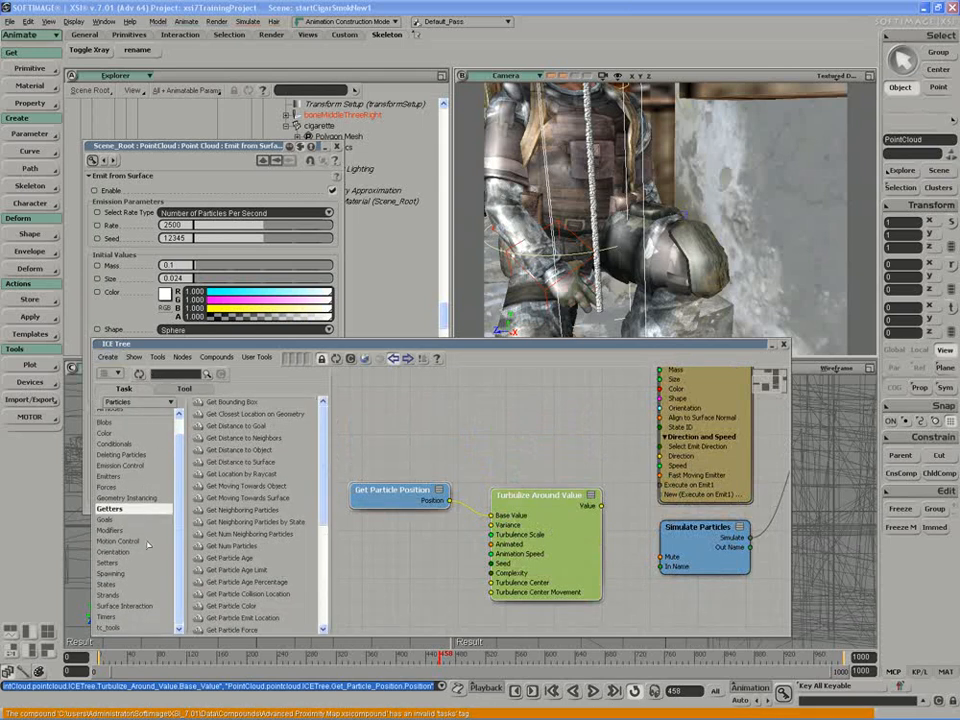
pyautogui.click(108, 563)
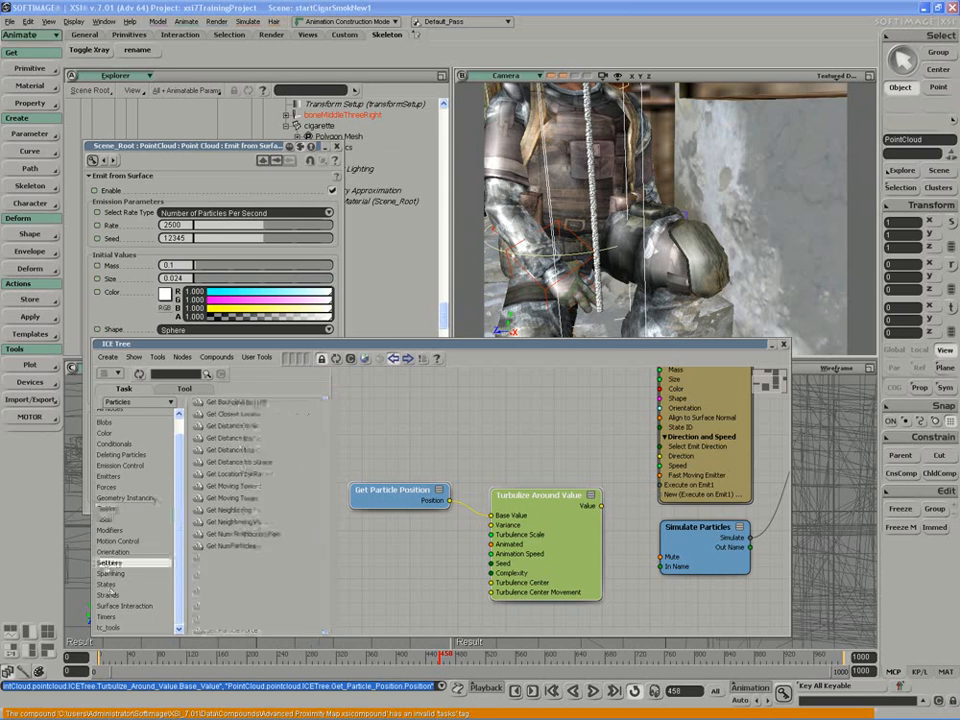
pyautogui.moveTo(228, 476); pyautogui.dragTo(624, 608)
pyautogui.press('s')
pyautogui.moveTo(550, 606); pyautogui.dragTo(502, 546)
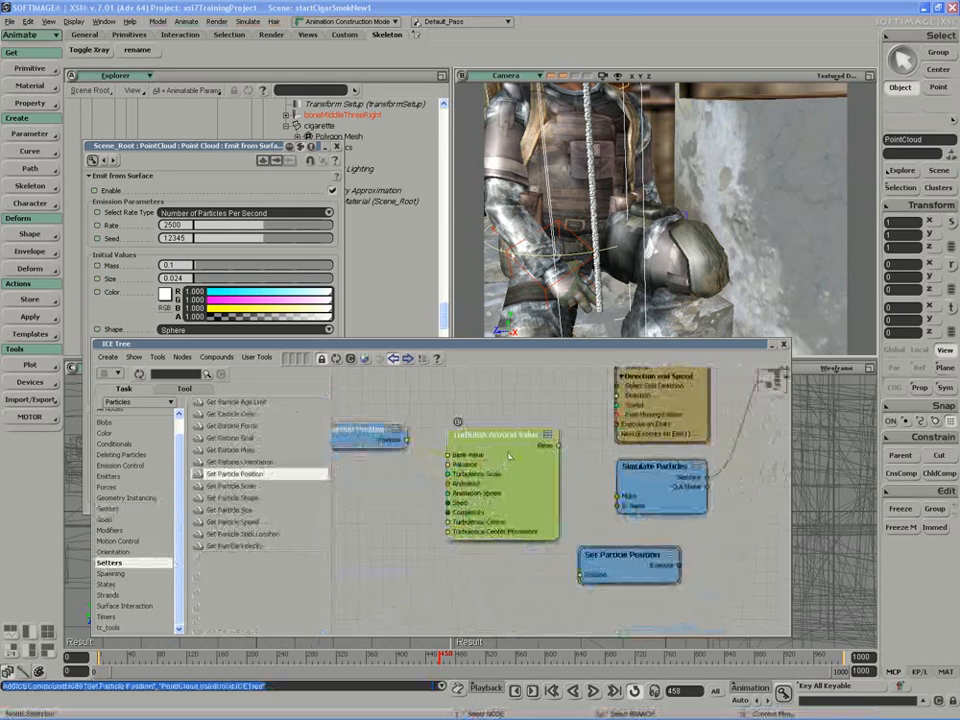
pyautogui.moveTo(508, 454); pyautogui.dragTo(494, 576, button='middle')
pyautogui.moveTo(538, 567); pyautogui.dragTo(577, 575)
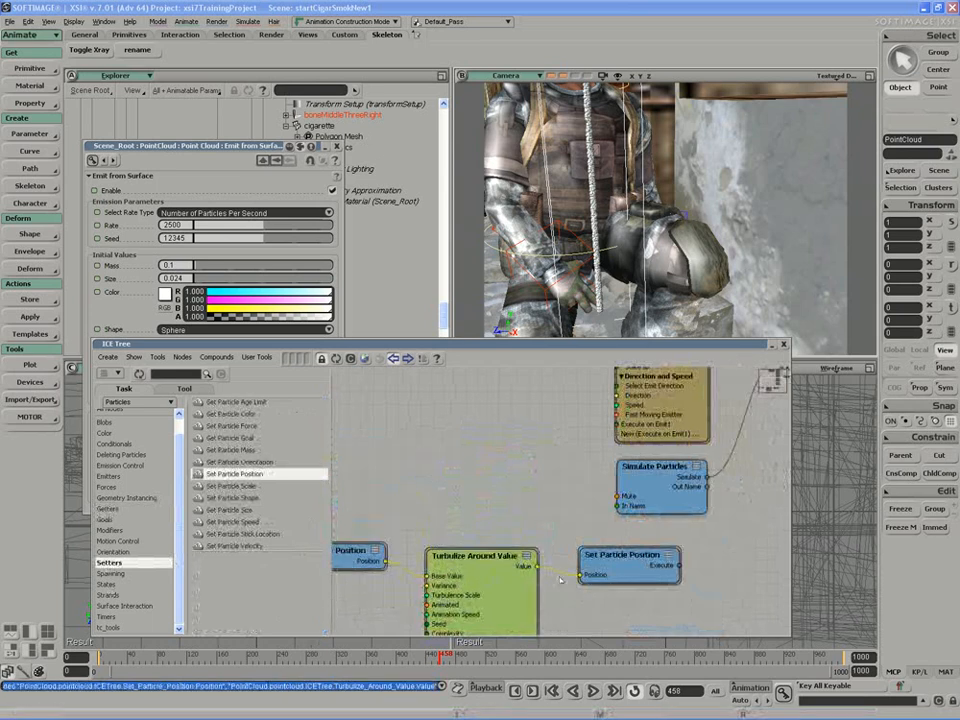
# Rearrange the graph with Simulate Particles below Set Particle Position and the ICETree node further down
pyautogui.moveTo(670, 487); pyautogui.dragTo(682, 601)
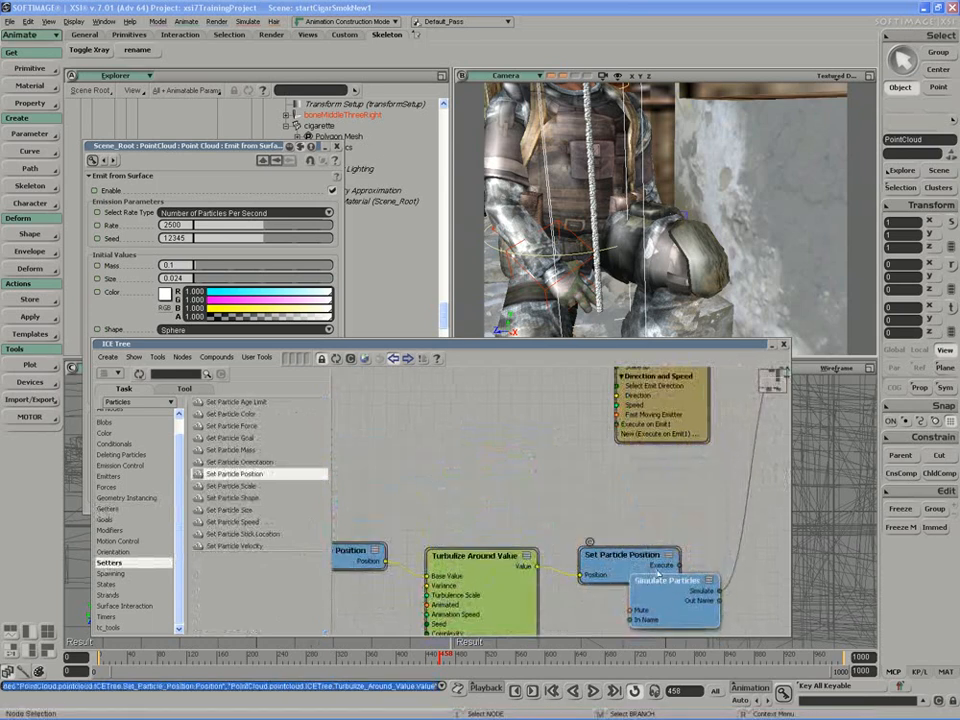
pyautogui.moveTo(638, 569); pyautogui.dragTo(662, 494, button='middle')
pyautogui.press('s')
pyautogui.moveTo(662, 494); pyautogui.dragTo(577, 562)
pyautogui.moveTo(577, 562); pyautogui.dragTo(570, 468, button='middle')
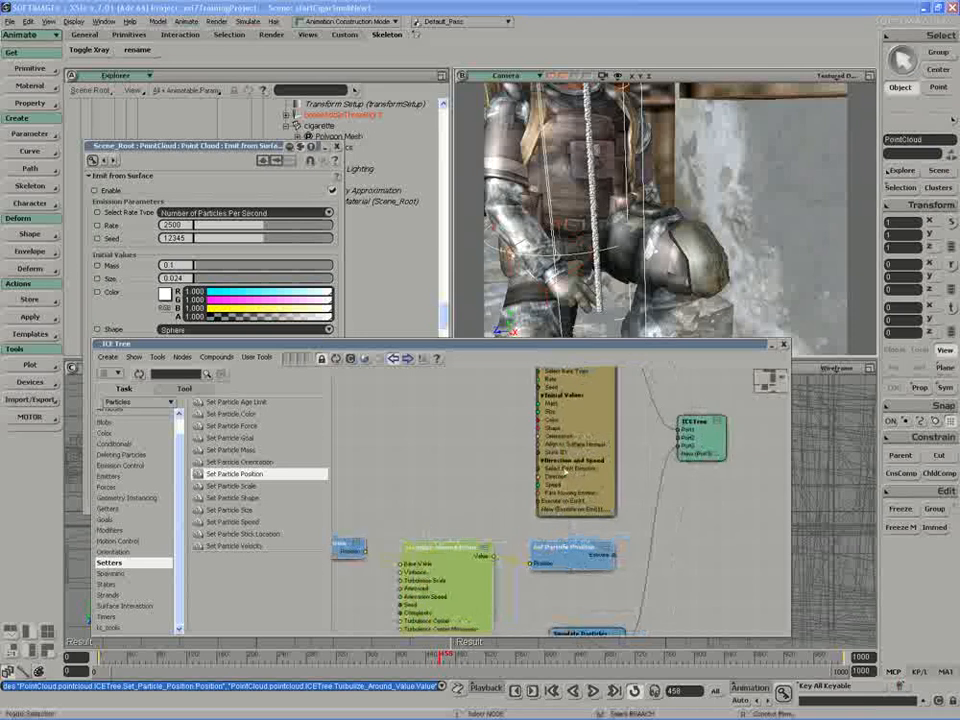
pyautogui.press('s')
pyautogui.moveTo(568, 471); pyautogui.dragTo(551, 490)
pyautogui.moveTo(691, 472); pyautogui.dragTo(737, 530)
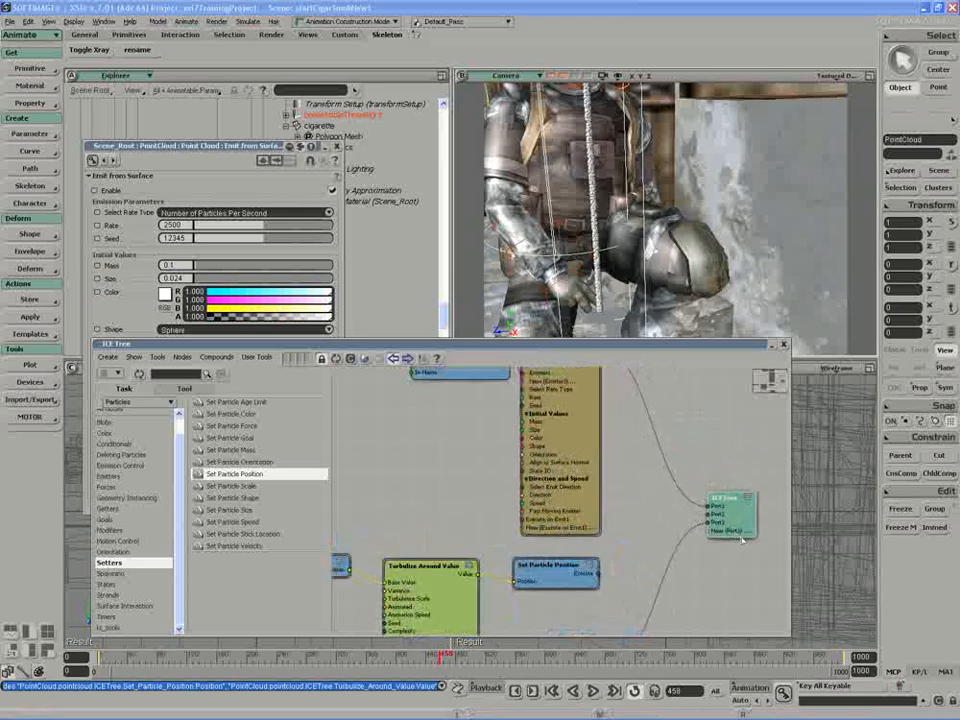
pyautogui.scroll(-1, 653, 510)
pyautogui.press('s')
pyautogui.moveTo(653, 510); pyautogui.dragTo(661, 567)
pyautogui.moveTo(591, 524); pyautogui.dragTo(578, 516, button='middle')
pyautogui.press('s')
pyautogui.moveTo(618, 557); pyautogui.dragTo(601, 503)
pyautogui.moveTo(580, 571); pyautogui.dragTo(583, 561)
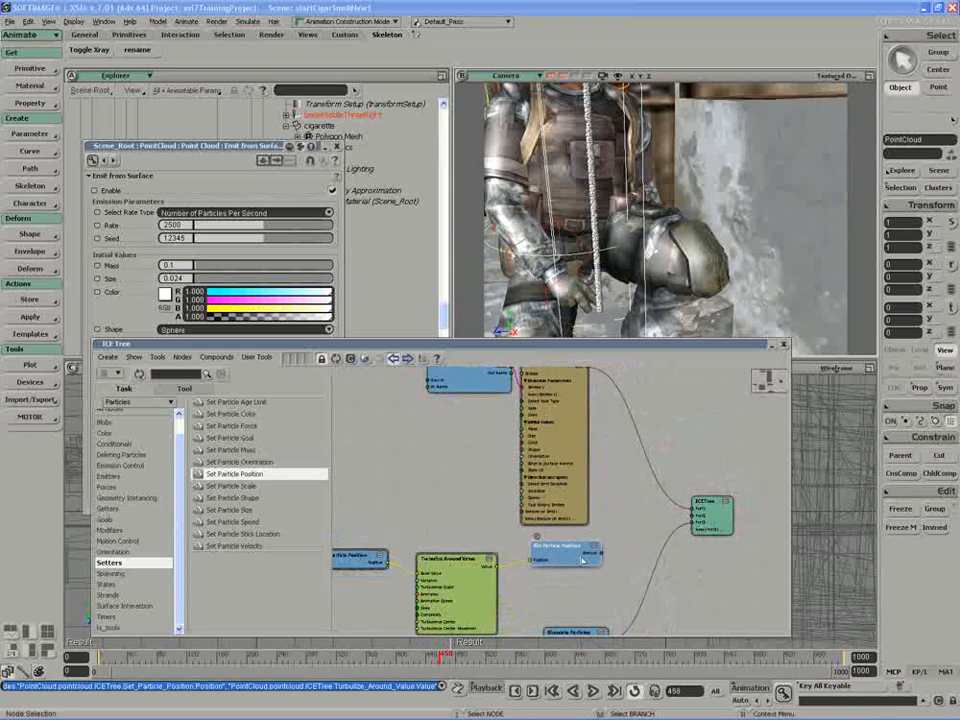
# Connect Set Particle Position's Execute output to Port2 of the ICETree and move Simulate Particles lower
pyautogui.click(246, 252)
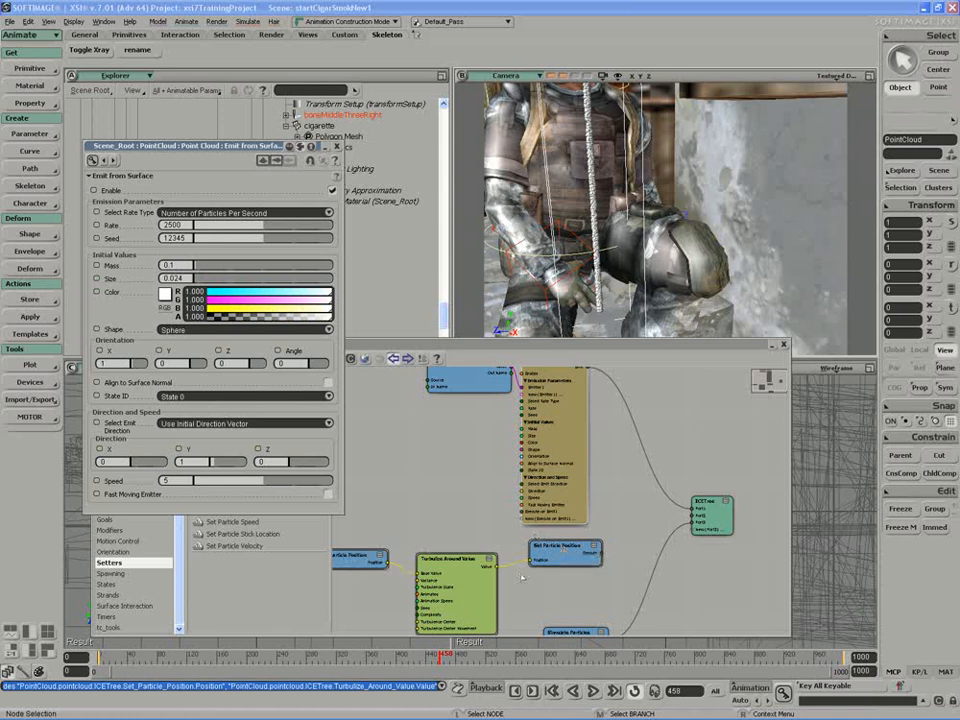
pyautogui.moveTo(601, 554); pyautogui.dragTo(695, 516)
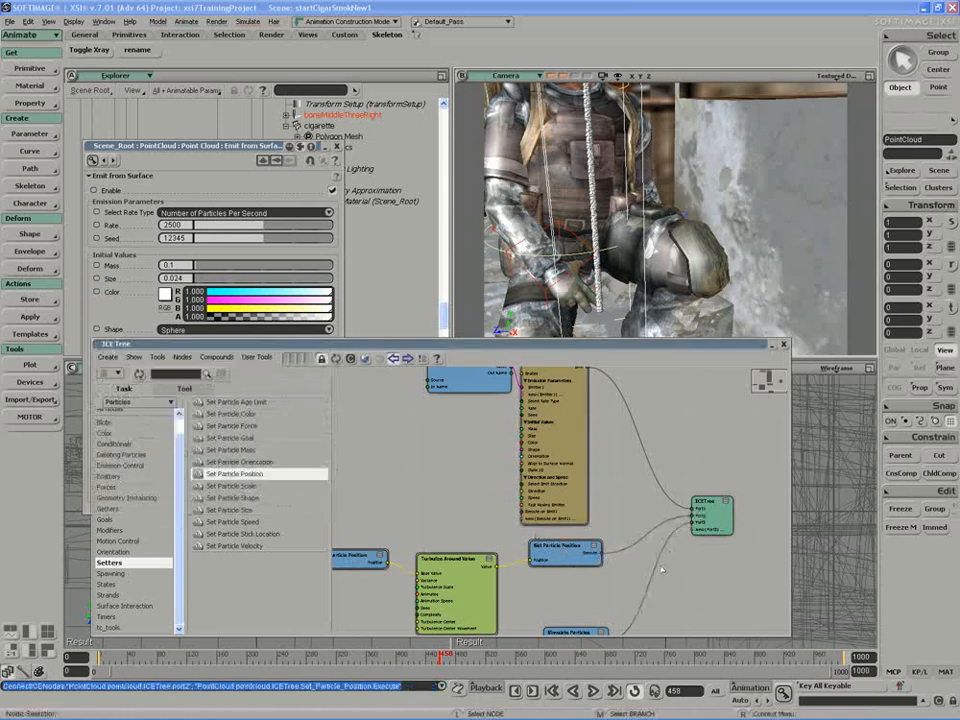
pyautogui.press('s')
pyautogui.moveTo(659, 568); pyautogui.dragTo(664, 527)
pyautogui.moveTo(565, 611); pyautogui.dragTo(574, 638)
pyautogui.press('s')
pyautogui.moveTo(574, 584); pyautogui.dragTo(580, 543)
pyautogui.moveTo(580, 595); pyautogui.dragTo(582, 606)
pyautogui.press('s')
pyautogui.moveTo(537, 547); pyautogui.dragTo(546, 561)
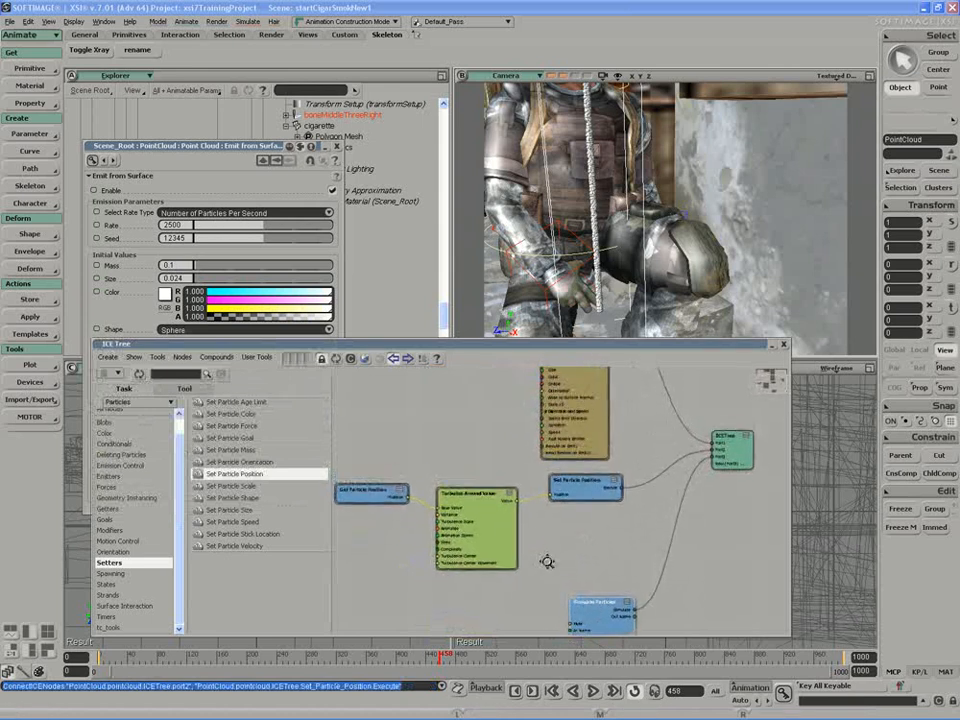
# Examine the particle stream around the seated marine in the Camera view and the node graph below it
pyautogui.scroll(-5, 675, 205)
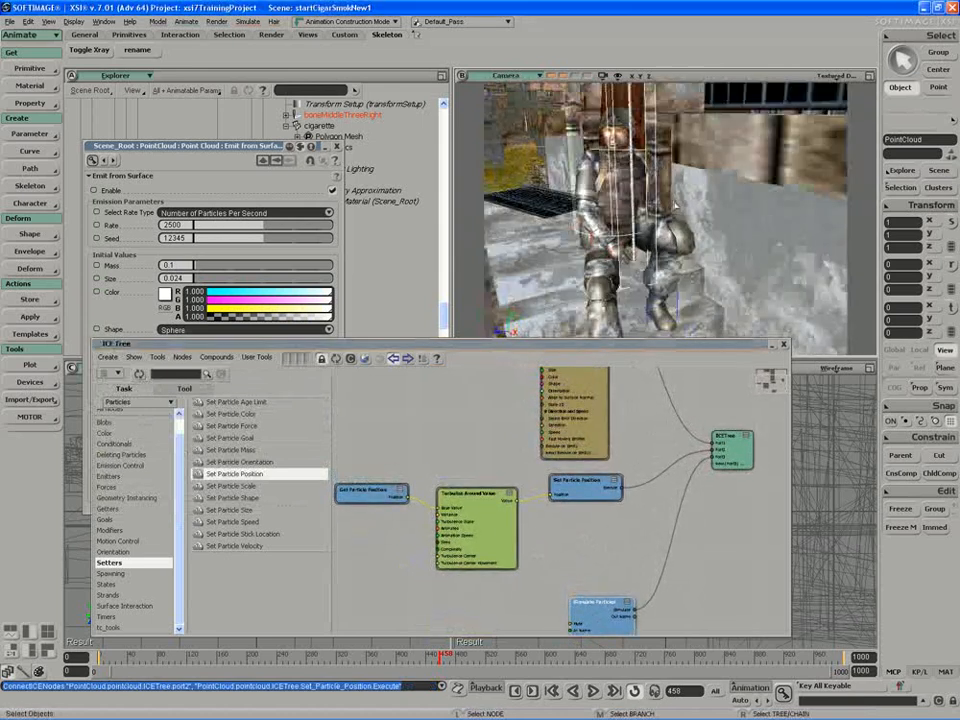
pyautogui.scroll(-8, 675, 205)
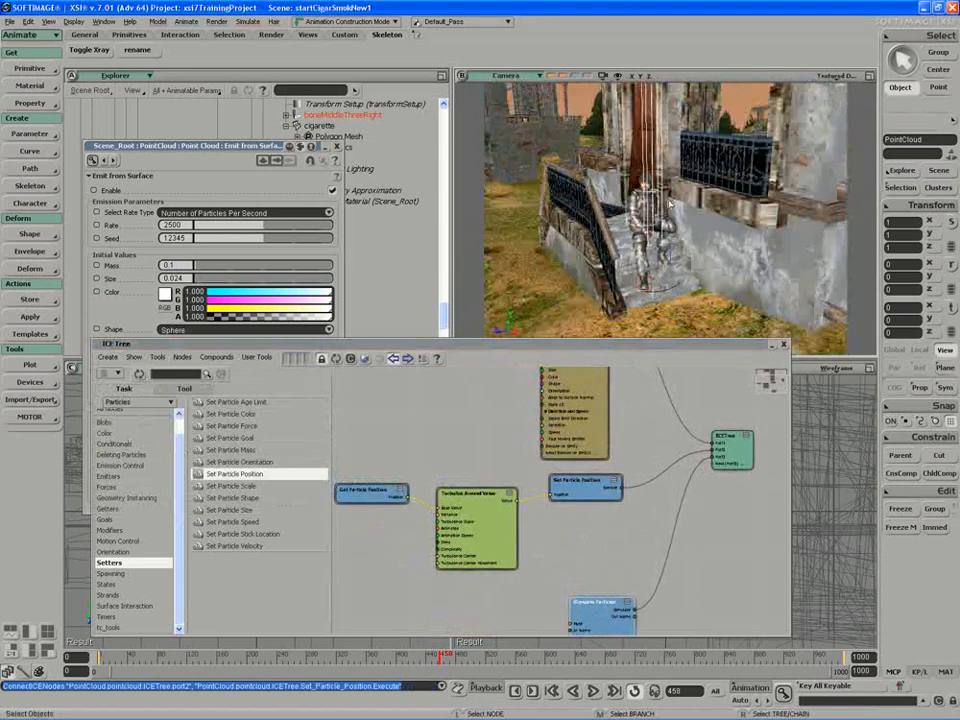
pyautogui.scroll(8, 638, 148)
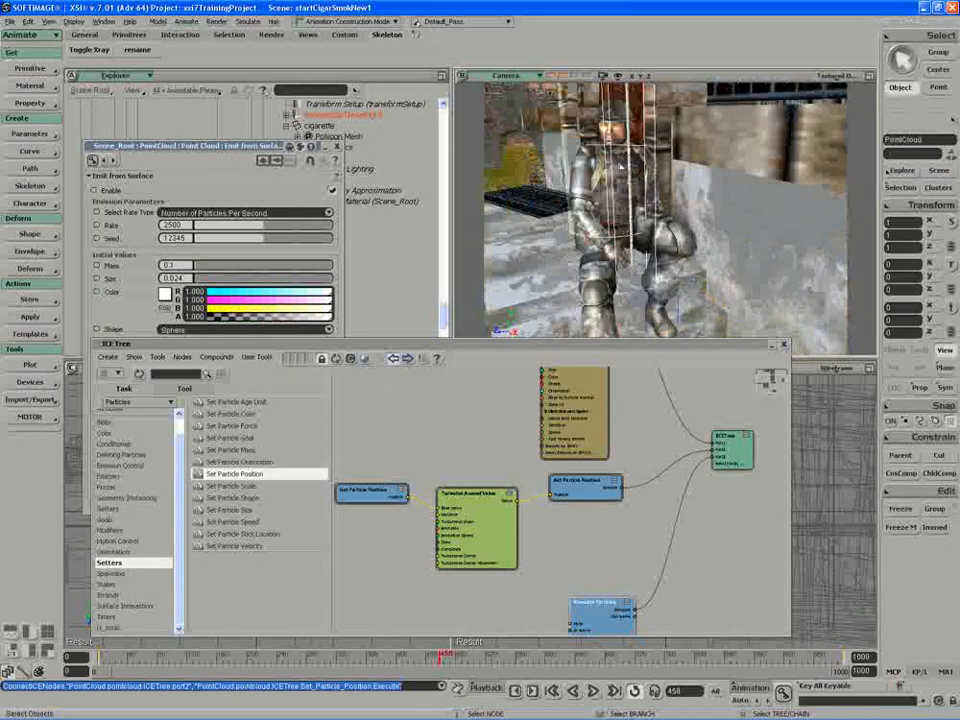
pyautogui.press('s')
pyautogui.moveTo(620, 168); pyautogui.dragTo(618, 198)
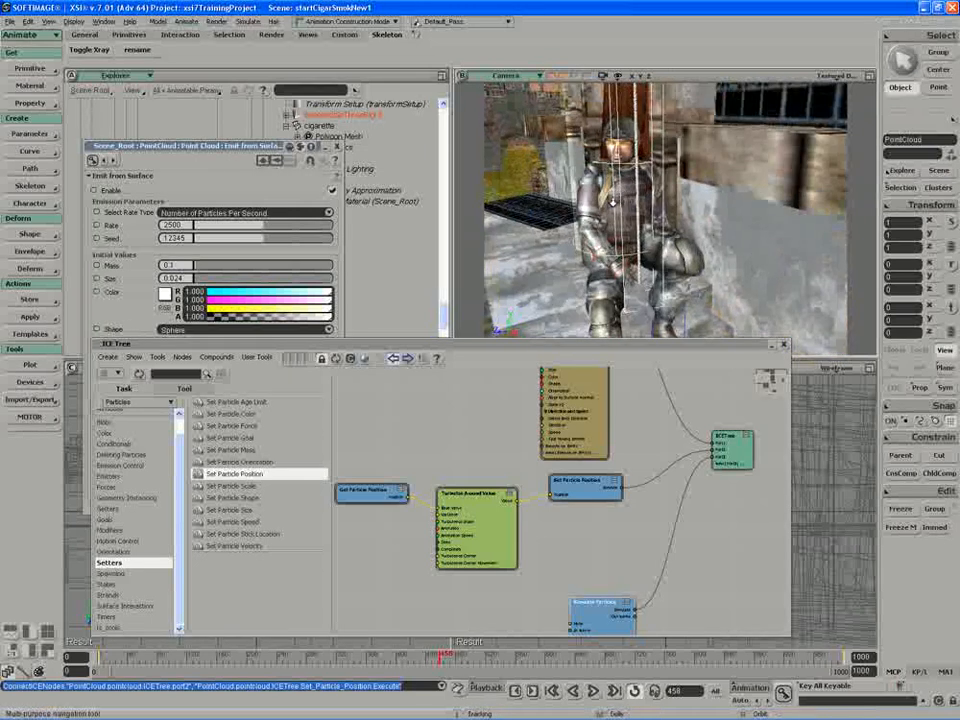
pyautogui.moveTo(618, 198); pyautogui.dragTo(603, 209, button='right')
pyautogui.moveTo(603, 209); pyautogui.dragTo(601, 222, button='middle')
pyautogui.moveTo(546, 347); pyautogui.dragTo(551, 357)
pyautogui.moveTo(446, 452); pyautogui.dragTo(471, 514, button='middle')
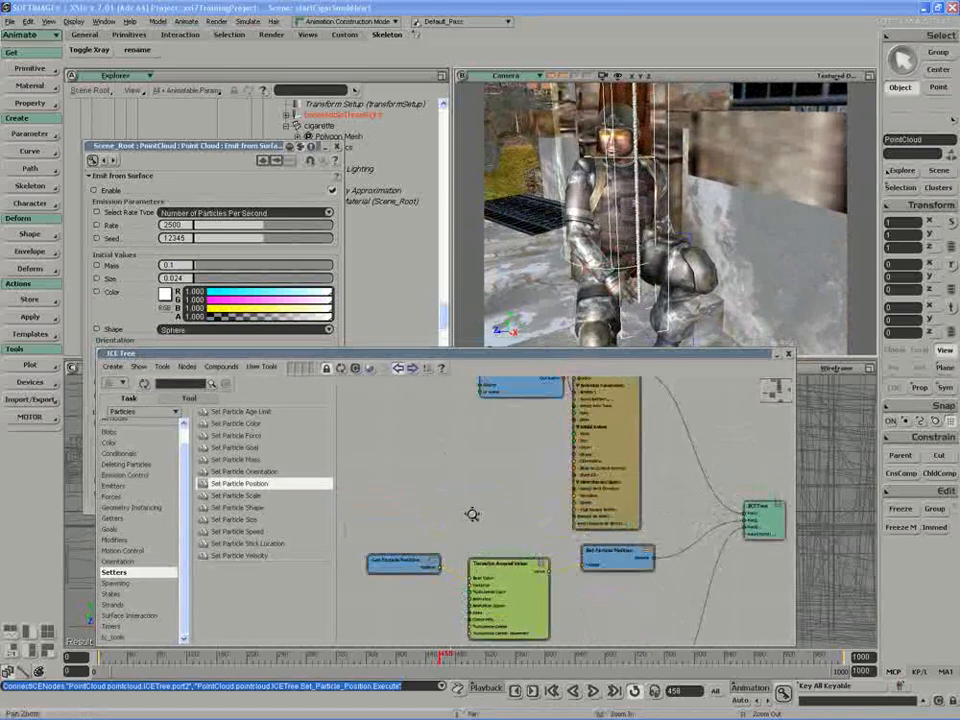
# Add Delete Particle at Age Limit and Set Particle Age Limit nodes, connecting the latter to Emit from Surface's Execute on Emit1
pyautogui.moveTo(512, 395); pyautogui.dragTo(497, 411)
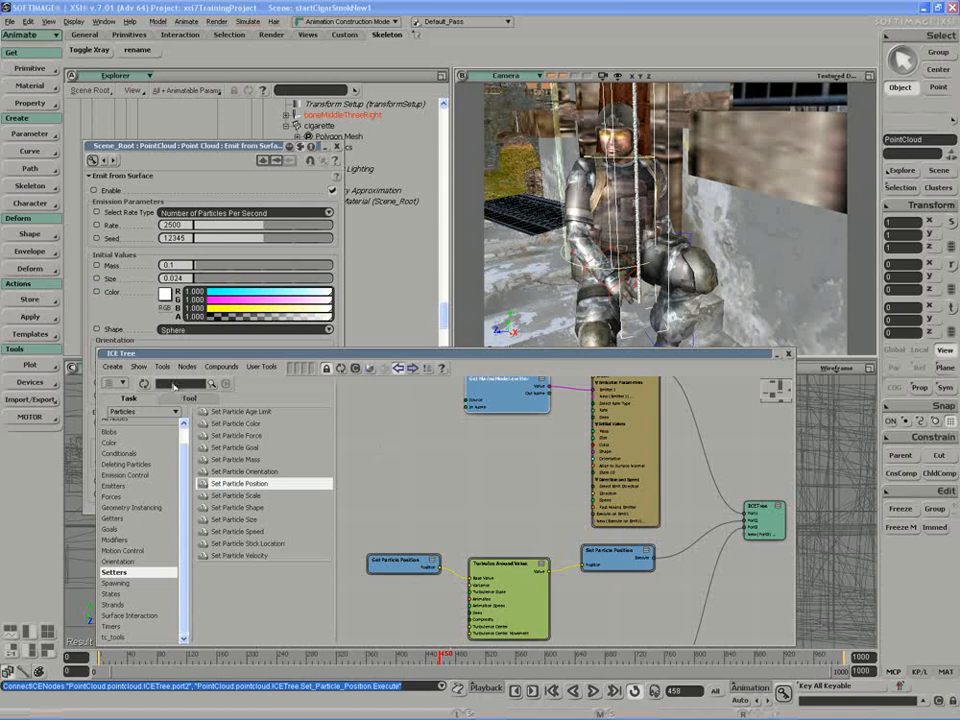
pyautogui.write('age')
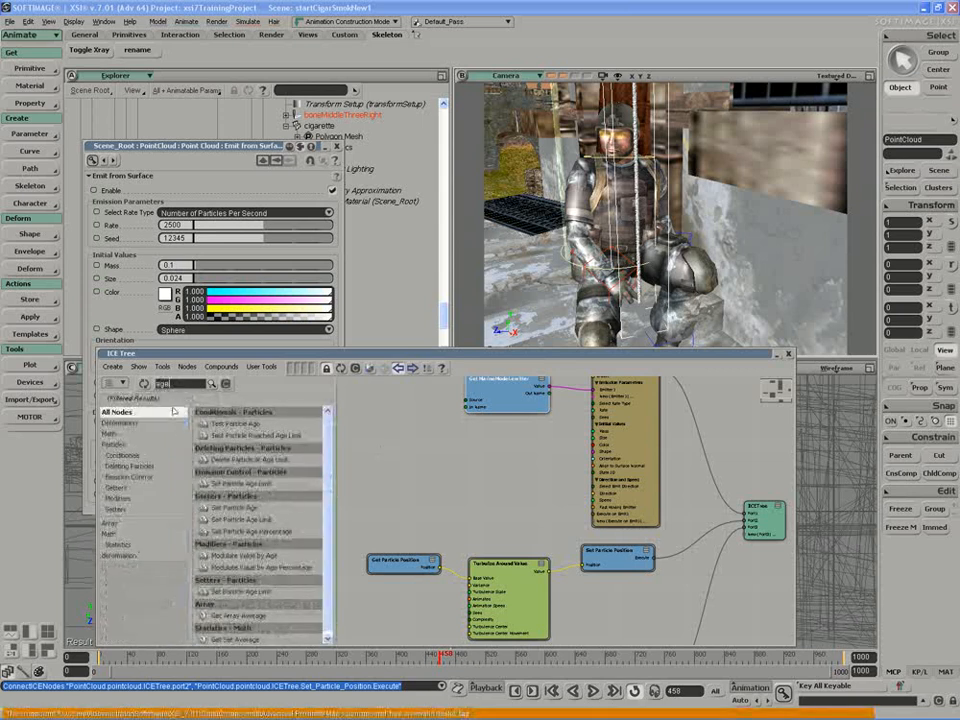
pyautogui.moveTo(232, 463); pyautogui.dragTo(412, 448)
pyautogui.moveTo(240, 484); pyautogui.dragTo(609, 510)
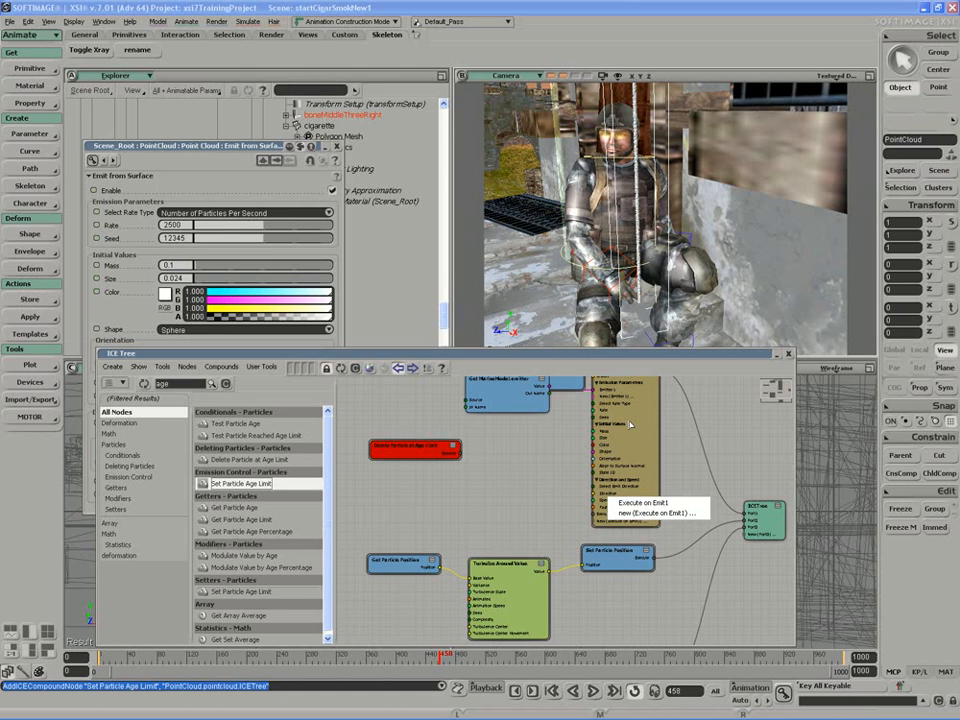
pyautogui.click(655, 503)
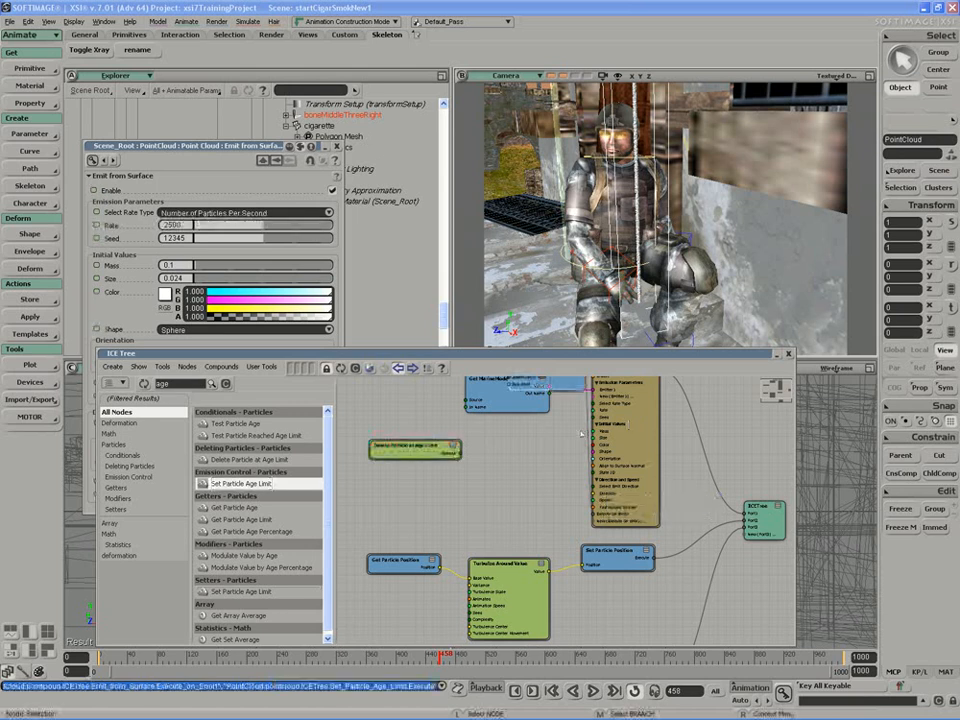
# Place Set Particle Age Limit beside the lower end of the emit node and Delete Particle at Age Limit between Set Particle Position and Simulate Particles
pyautogui.moveTo(565, 384); pyautogui.dragTo(548, 514)
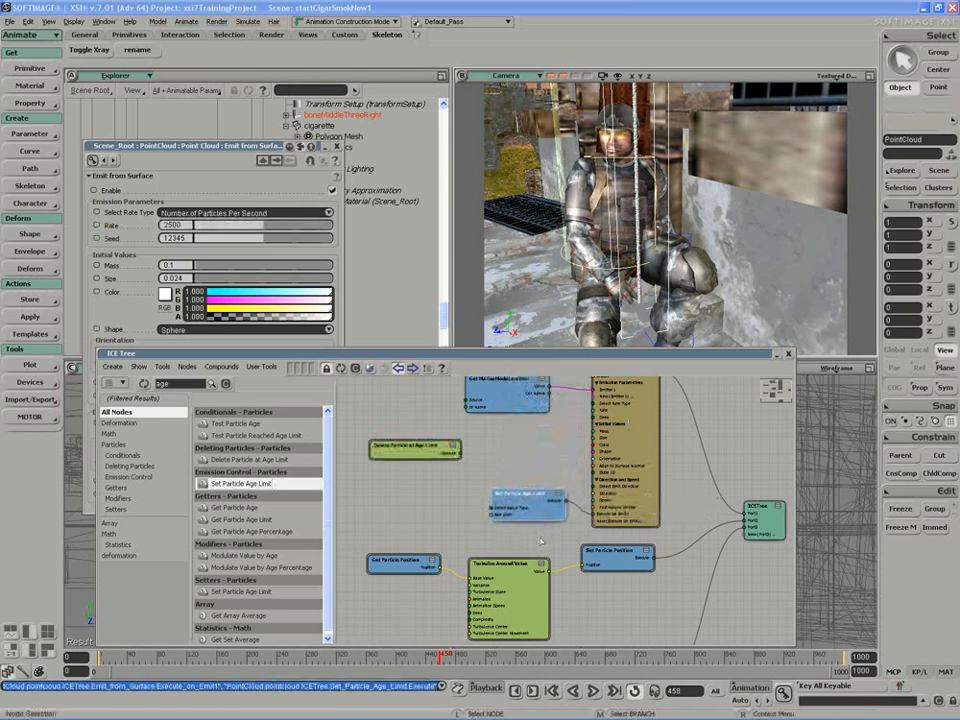
pyautogui.moveTo(421, 459); pyautogui.dragTo(613, 584)
pyautogui.press('z')
pyautogui.moveTo(613, 584); pyautogui.dragTo(568, 575, button='middle')
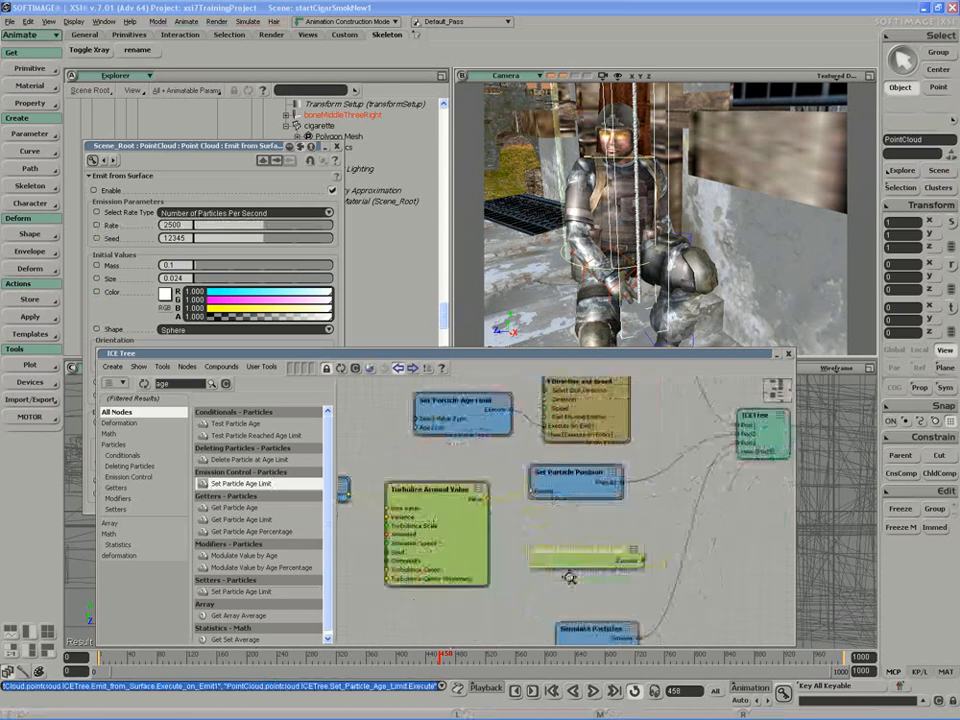
pyautogui.moveTo(568, 575)
pyautogui.mouseDown()
pyautogui.moveTo(541, 555)
pyautogui.moveTo(564, 567)
pyautogui.mouseUp()
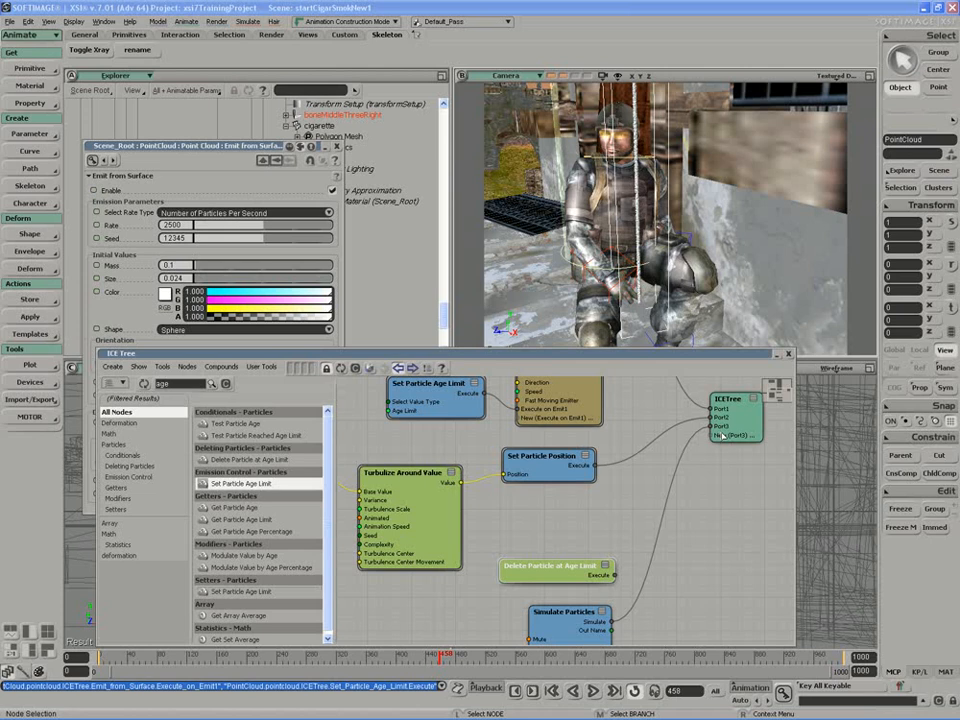
# Insert three extra ports on the ICETree node and connect Delete Particle at Age Limit's Execute output to Port5
pyautogui.moveTo(738, 412)
pyautogui.mouseDown()
pyautogui.moveTo(747, 422)
pyautogui.moveTo(737, 416)
pyautogui.mouseUp()
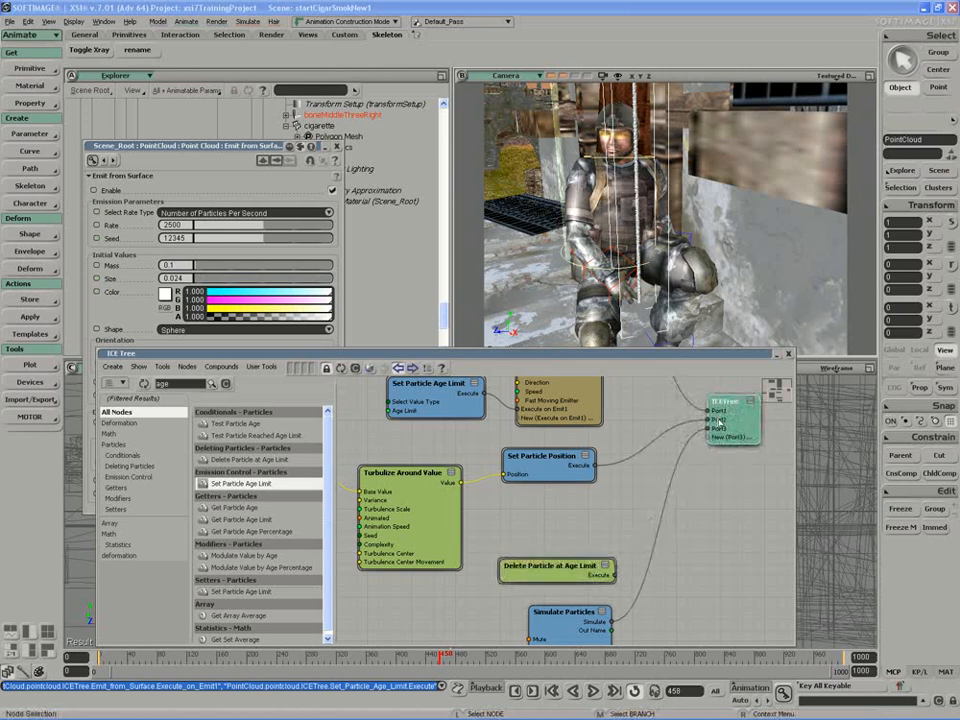
pyautogui.rightClick(718, 420)
pyautogui.click(757, 447)
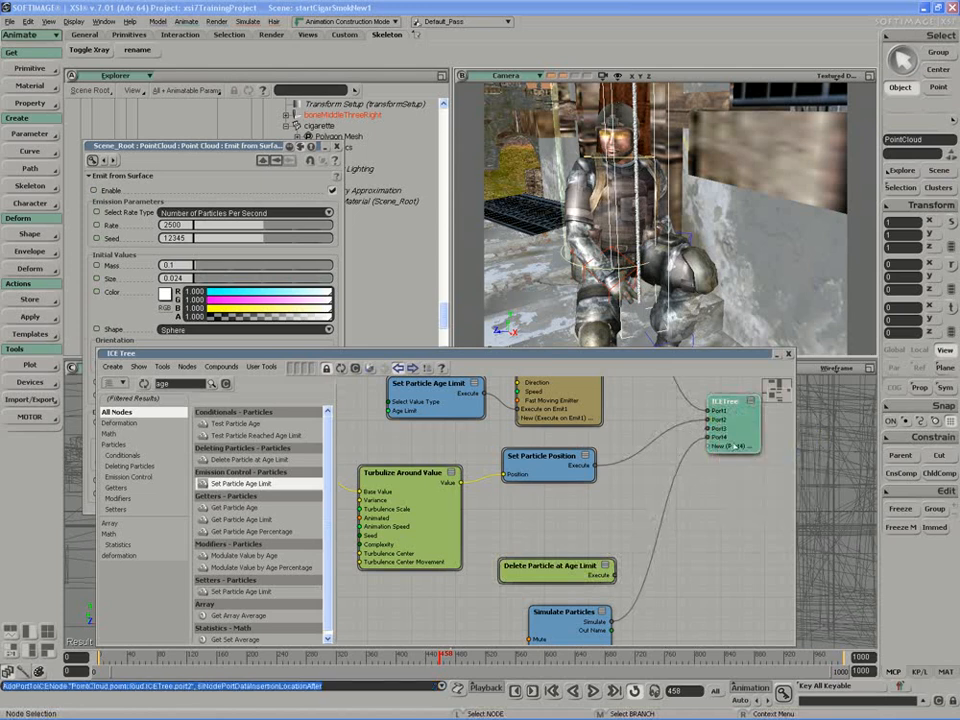
pyautogui.rightClick(718, 428)
pyautogui.click(752, 457)
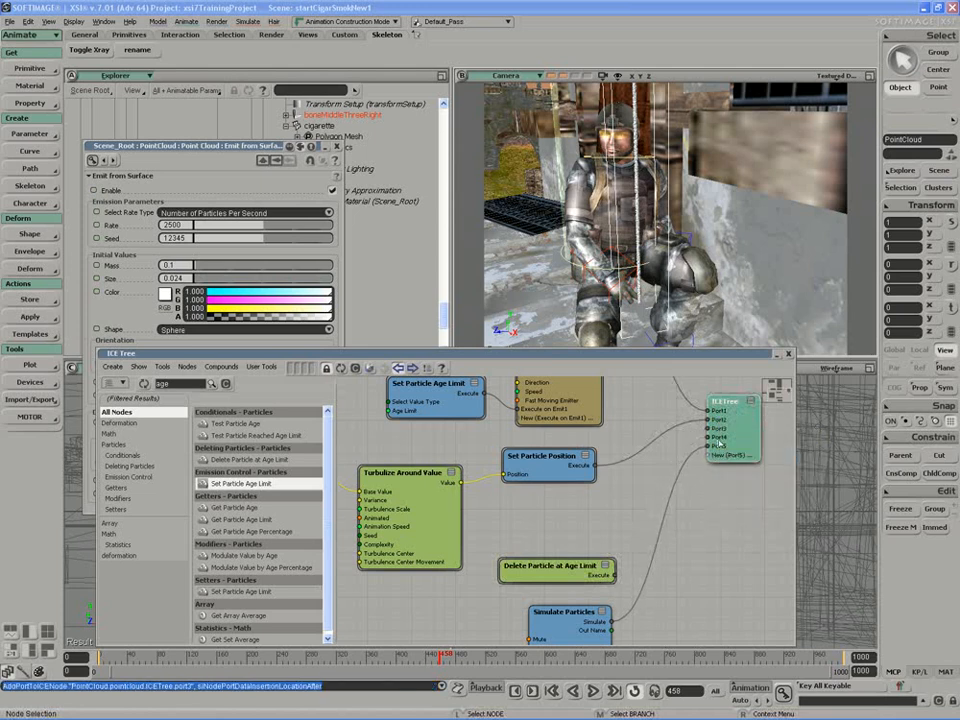
pyautogui.rightClick(716, 430)
pyautogui.click(752, 457)
pyautogui.moveTo(614, 575); pyautogui.dragTo(709, 446)
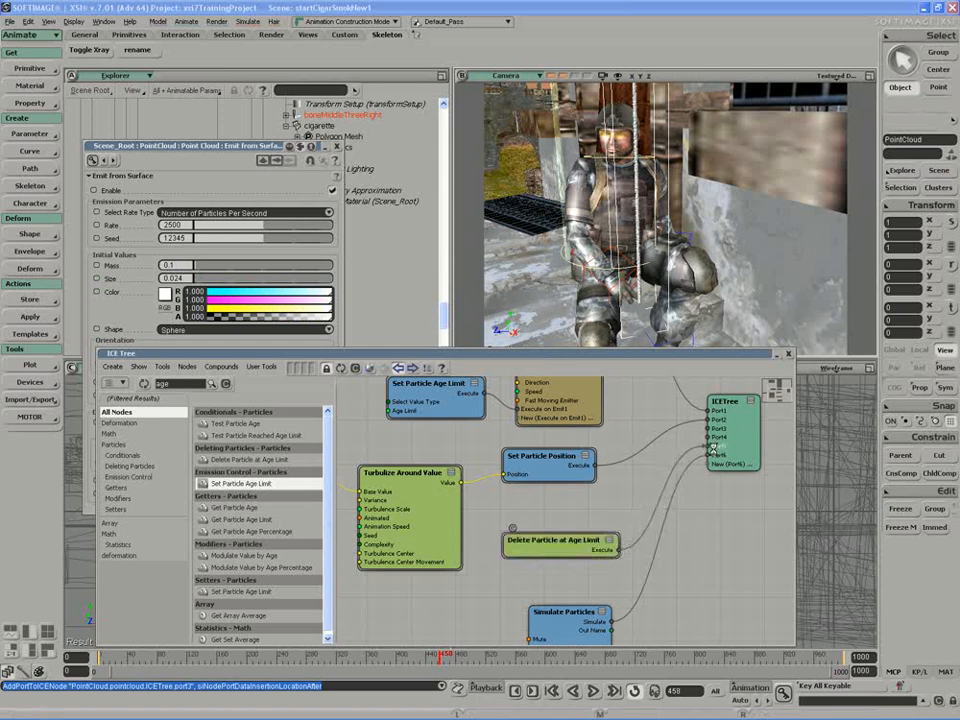
# Move Delete Particle at Age Limit down to just above Simulate Particles and shift Simulate Particles slightly to the right
pyautogui.moveTo(558, 549); pyautogui.dragTo(531, 536)
pyautogui.press('s')
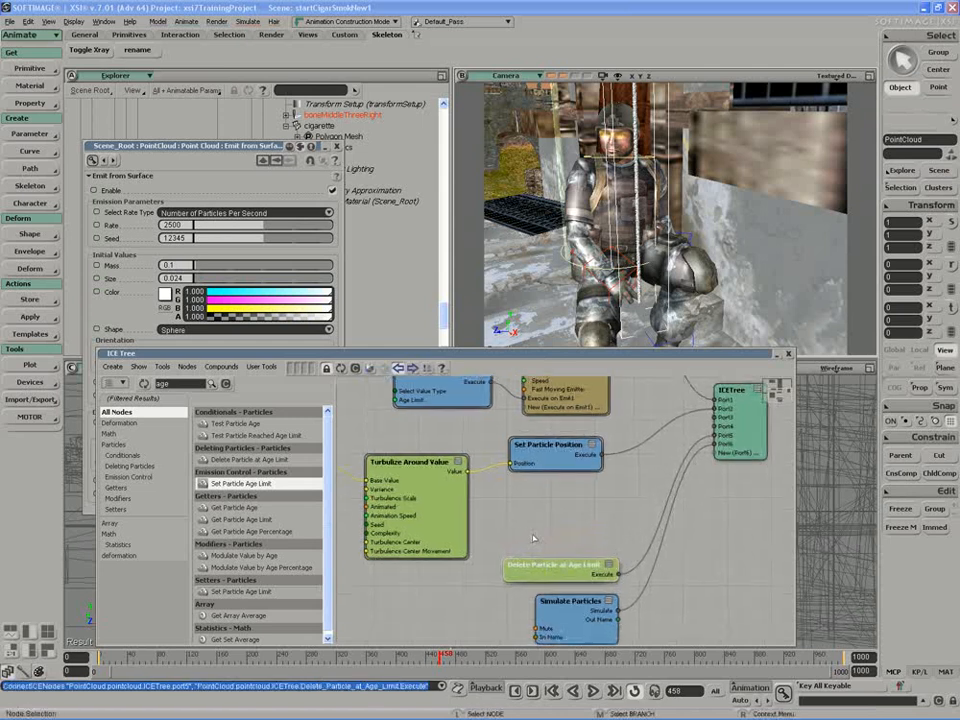
pyautogui.moveTo(561, 574)
pyautogui.mouseDown()
pyautogui.moveTo(544, 569)
pyautogui.moveTo(554, 574)
pyautogui.mouseUp()
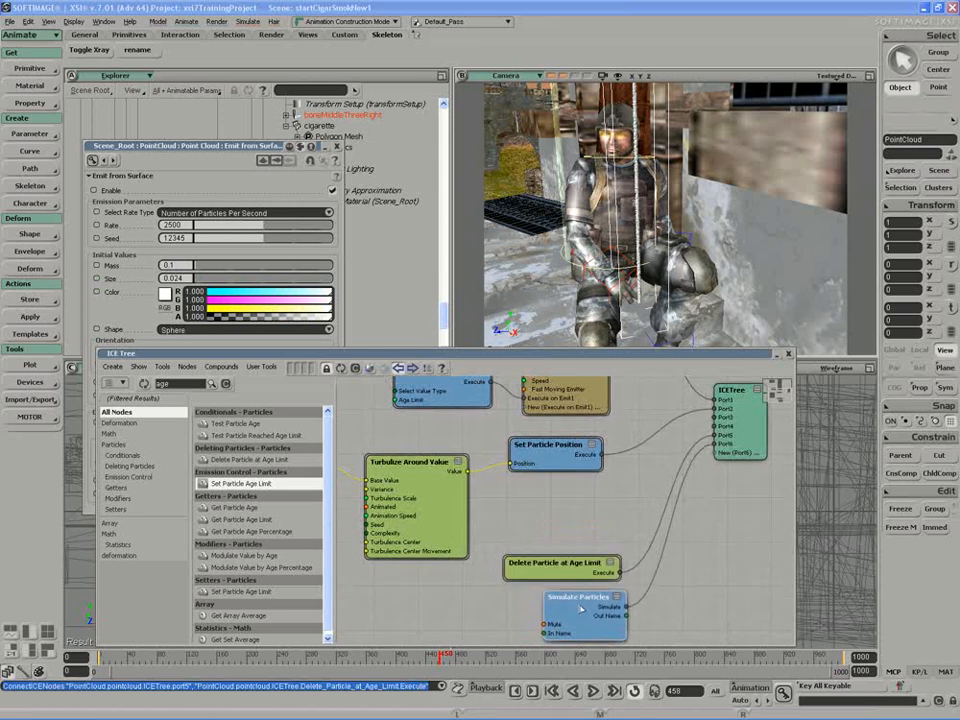
pyautogui.moveTo(565, 618); pyautogui.dragTo(575, 615)
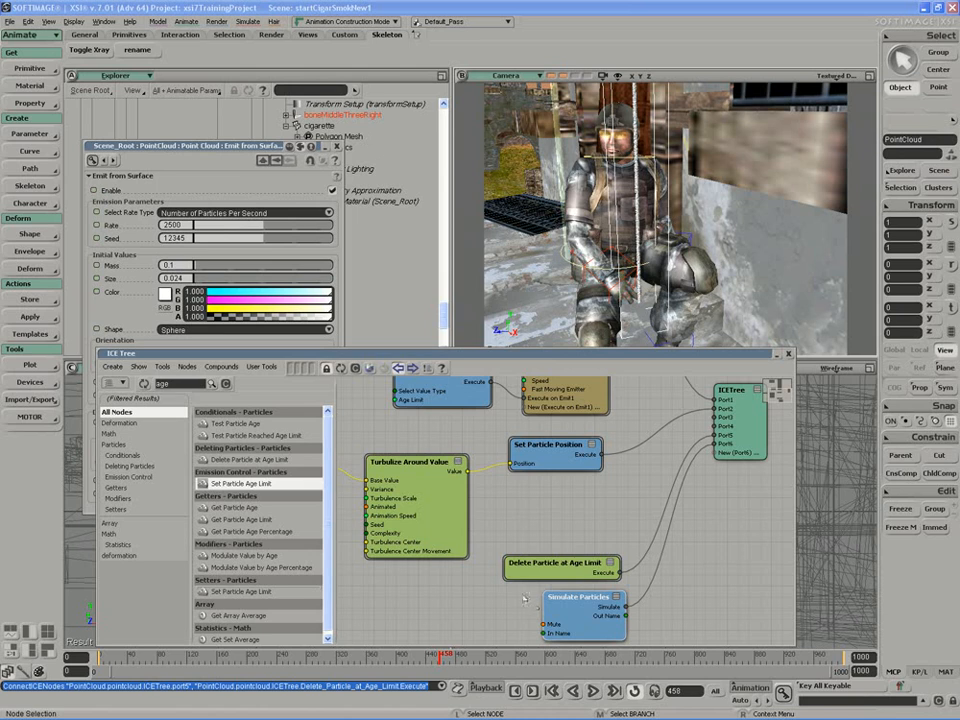
# Check the value type and age limit in the Set Particle Age Limit node's properties and close them
pyautogui.press('z')
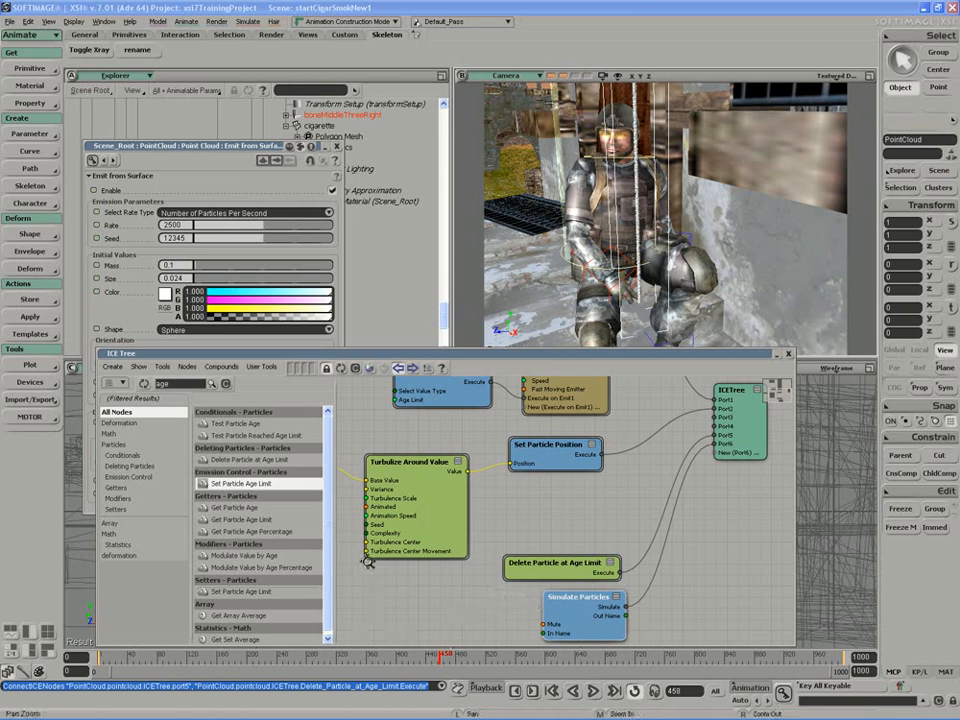
pyautogui.moveTo(372, 557); pyautogui.dragTo(538, 575)
pyautogui.doubleClick(568, 426)
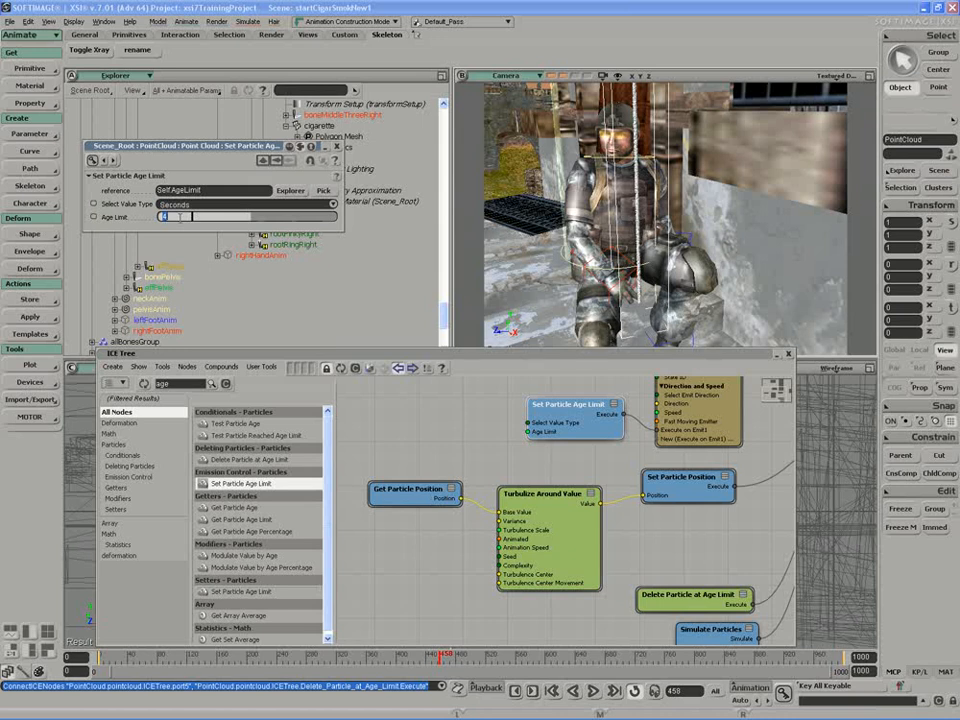
pyautogui.click(337, 147)
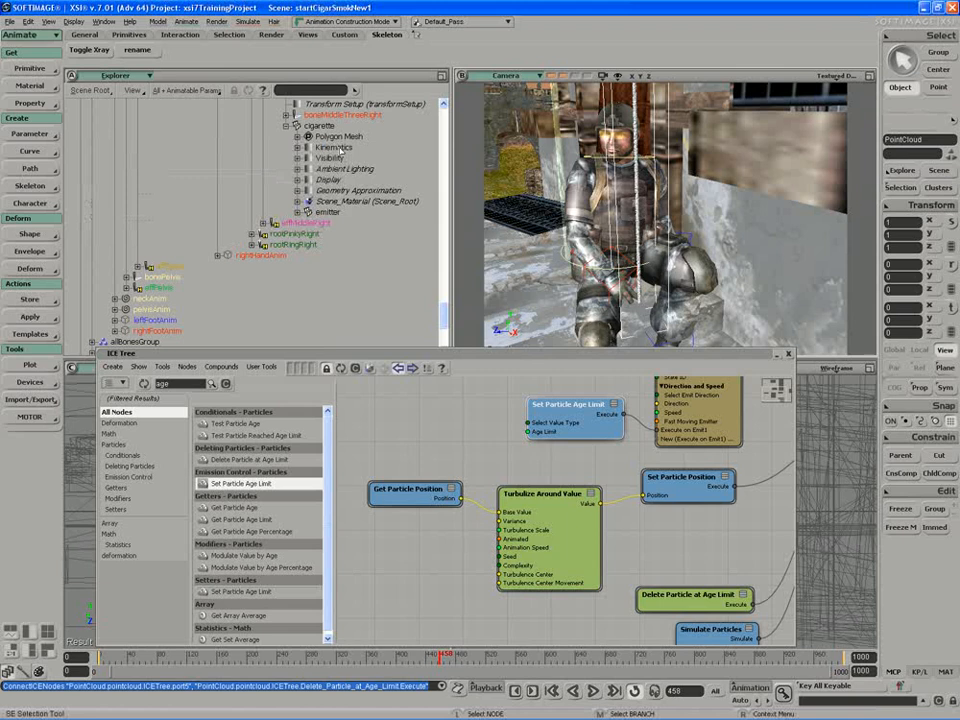
# Search the nodes for "randomize" and add a Randomize Value by Range node near Set Particle Age Limit
pyautogui.click(180, 384)
pyautogui.write('rand')
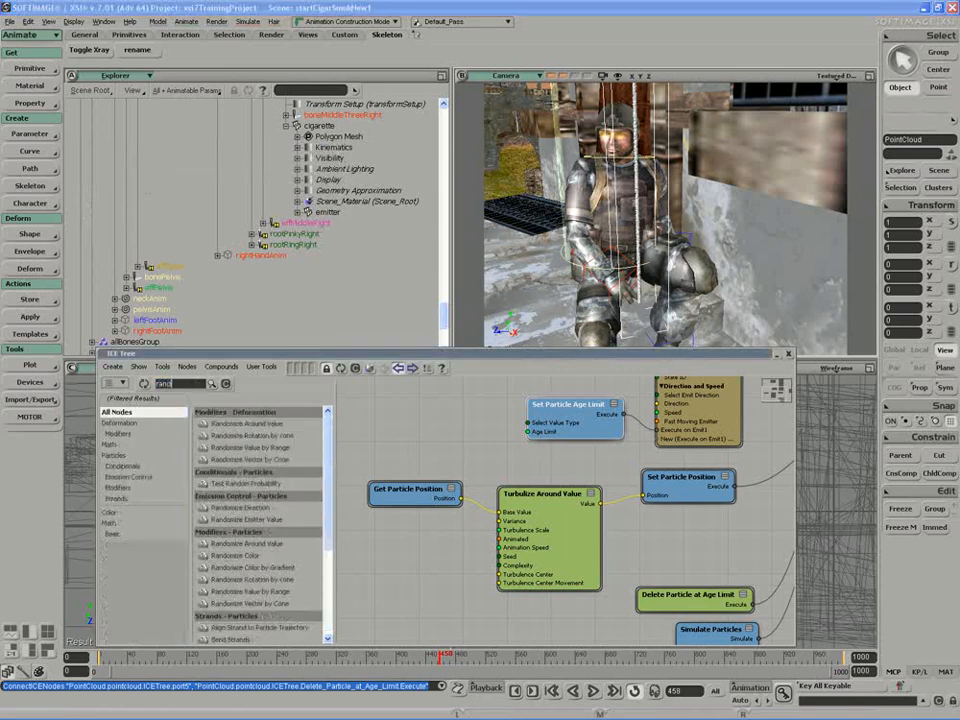
pyautogui.write('omize')
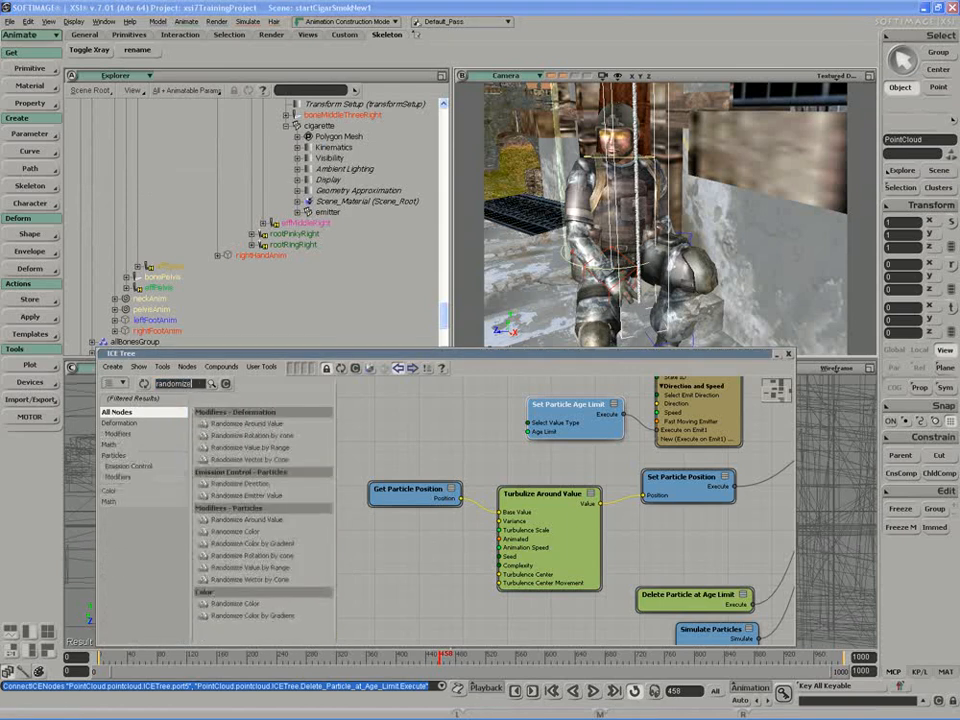
pyautogui.moveTo(245, 447); pyautogui.dragTo(455, 440)
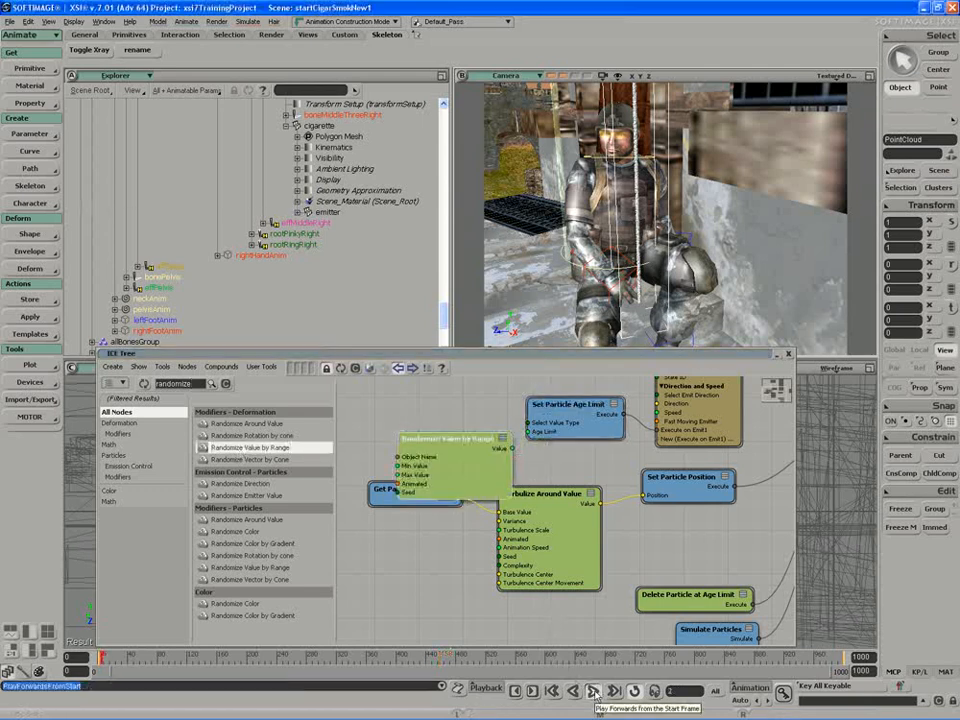
# Test the simulation's playback forwards and backwards, stopping it after a short run from the start frame
pyautogui.click(595, 692)
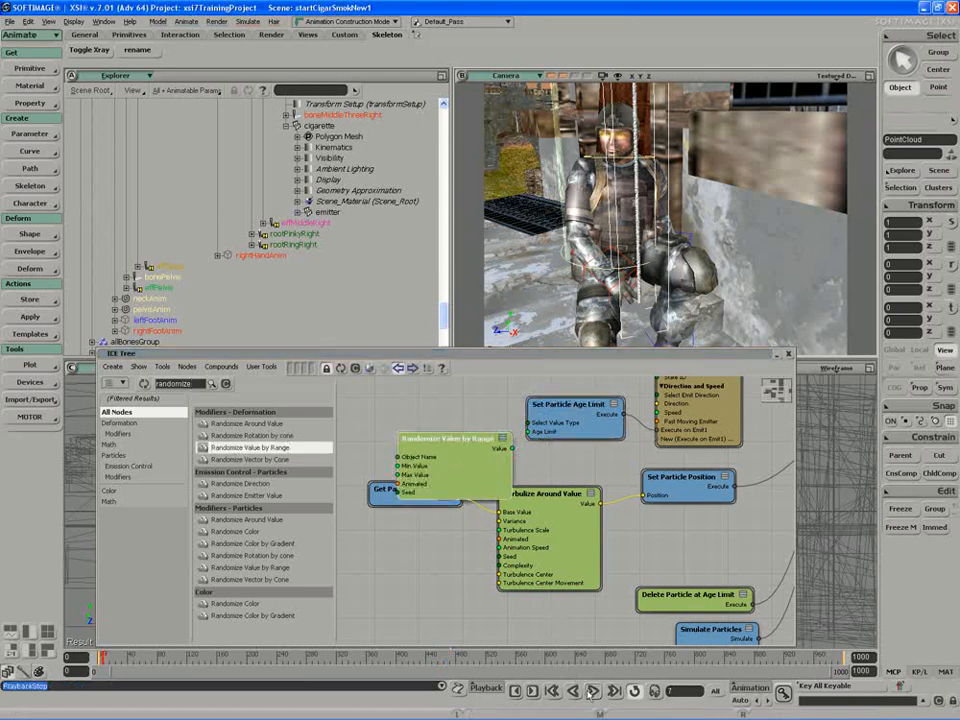
pyautogui.click(552, 692)
pyautogui.click(574, 693)
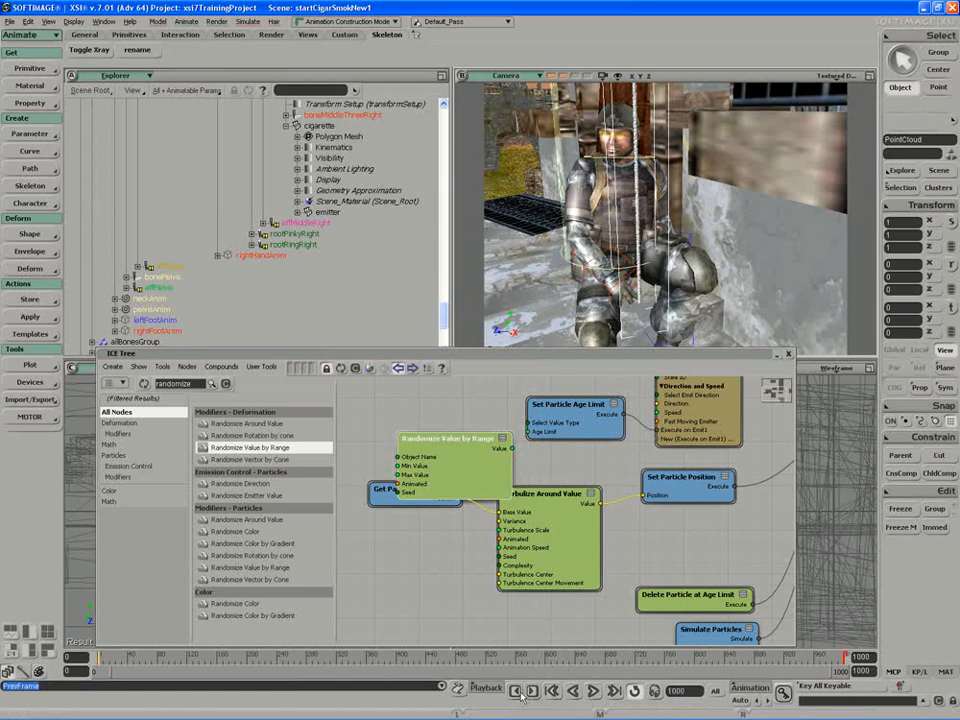
pyautogui.click(492, 652)
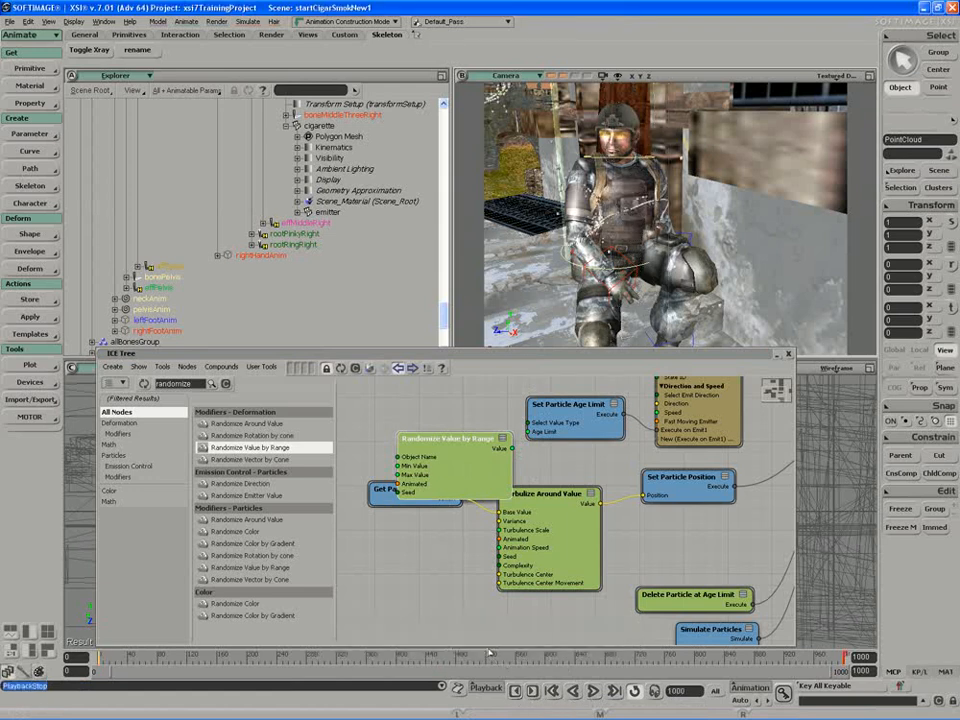
pyautogui.click(595, 692)
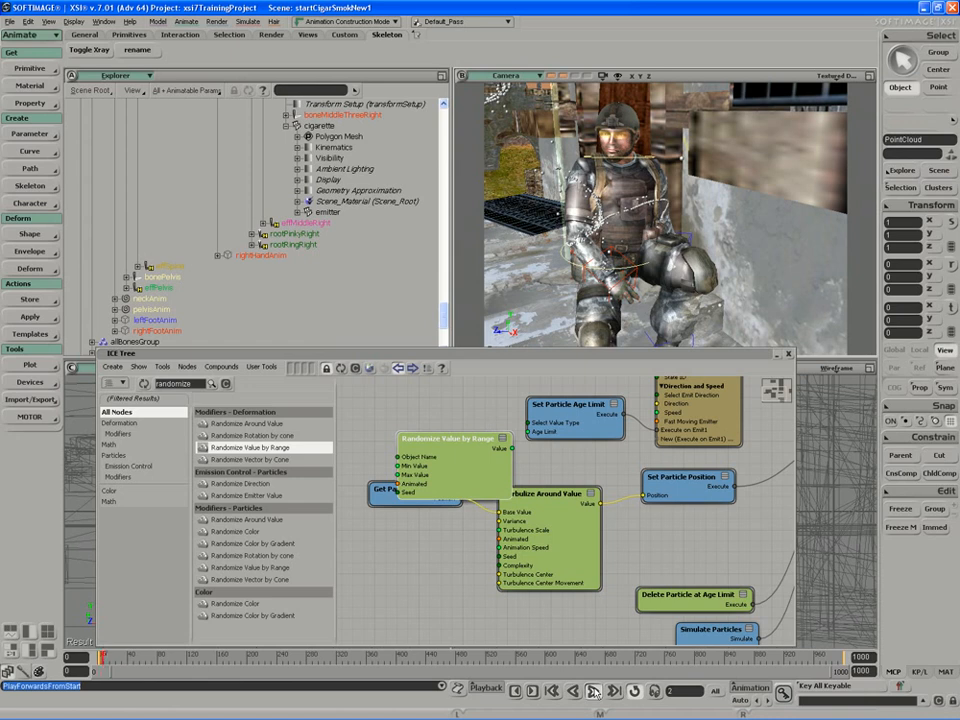
pyautogui.click(594, 692)
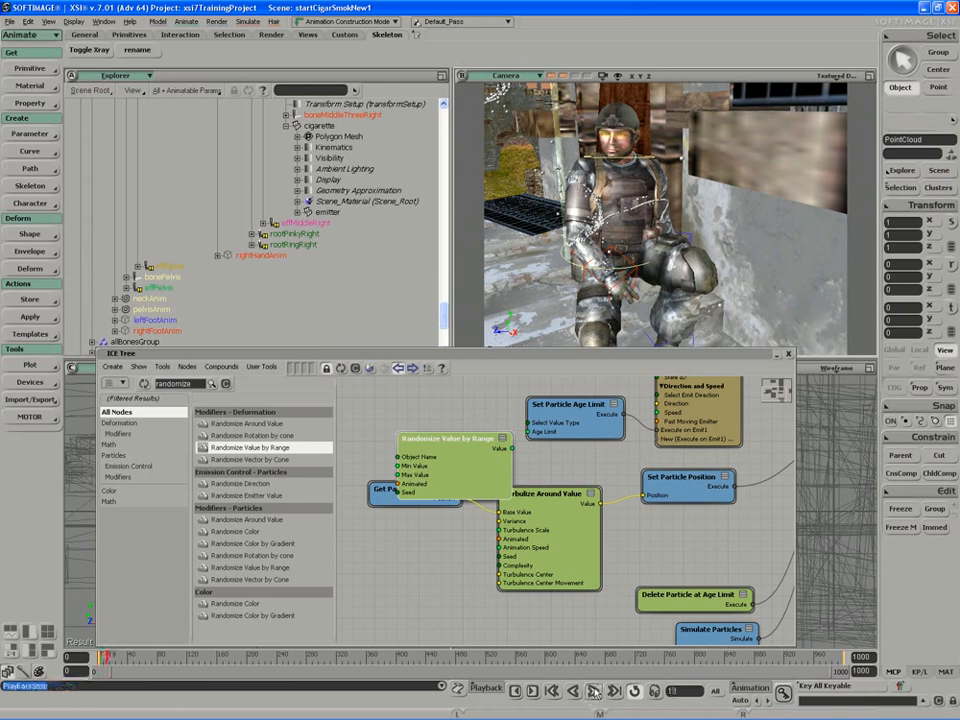
# Play the simulation forward from frame 0 with playback looping turned off and inspect the particles around the marine
pyautogui.moveTo(108, 657); pyautogui.dragTo(98, 657)
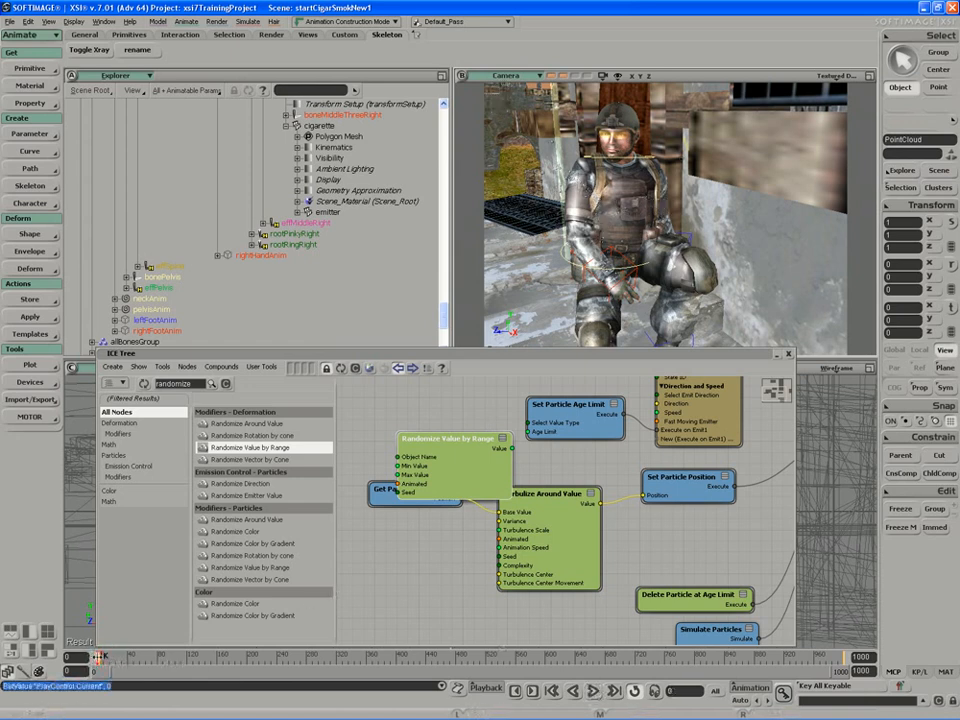
pyautogui.press('Up')
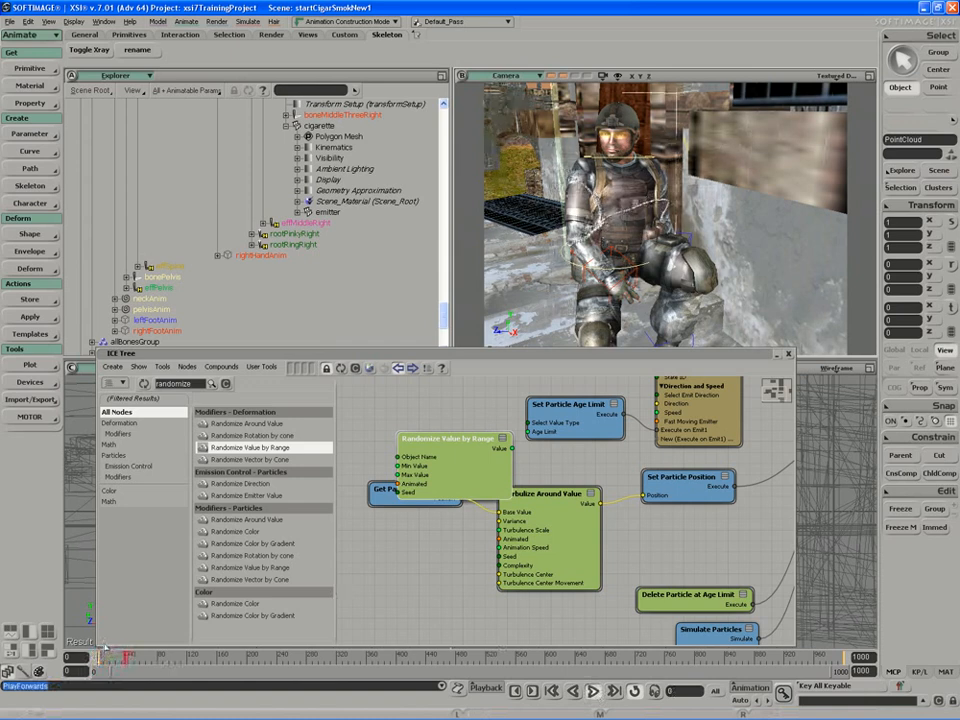
pyautogui.click(634, 691)
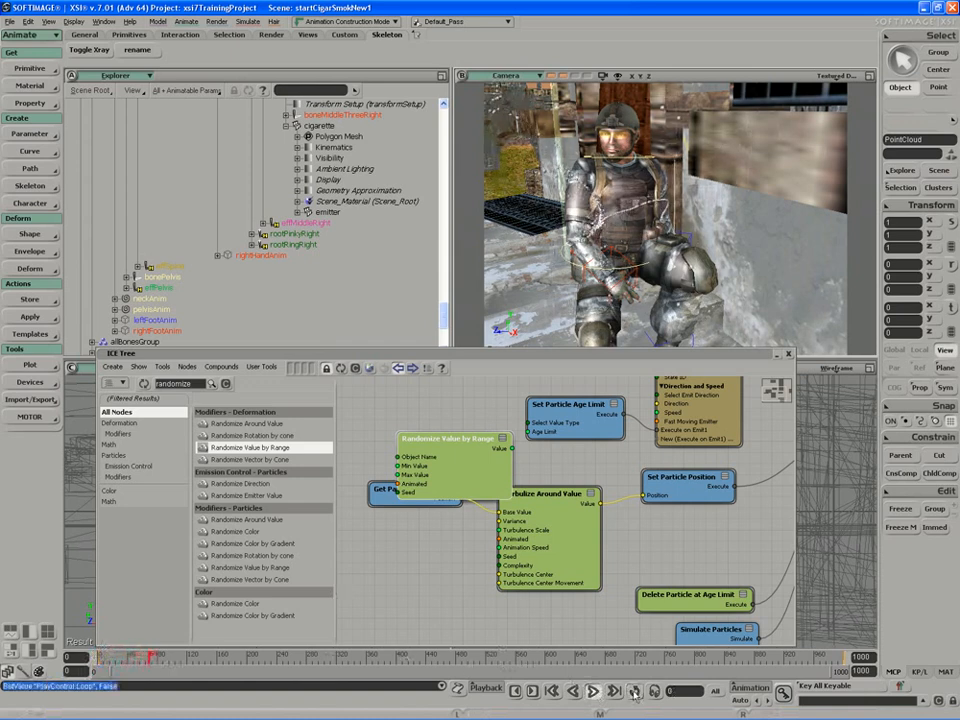
pyautogui.press('s')
pyautogui.moveTo(600, 250); pyautogui.dragTo(568, 269, button='middle')
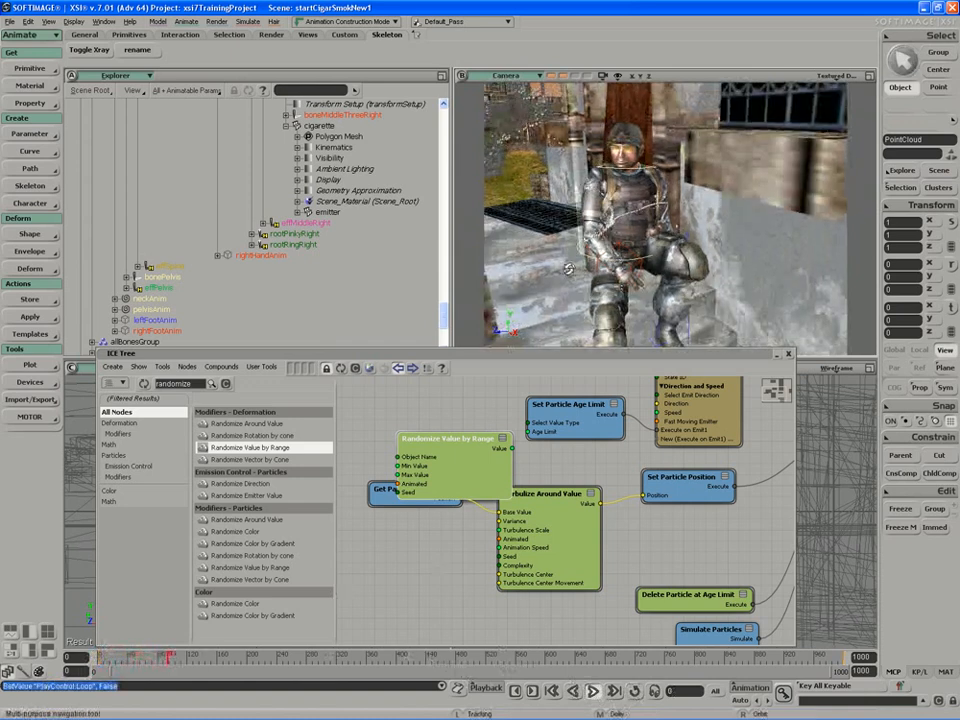
pyautogui.moveTo(568, 269)
pyautogui.mouseDown(button='right')
pyautogui.moveTo(563, 257)
pyautogui.moveTo(575, 240)
pyautogui.moveTo(576, 248)
pyautogui.mouseUp(button='right')
pyautogui.press('s')
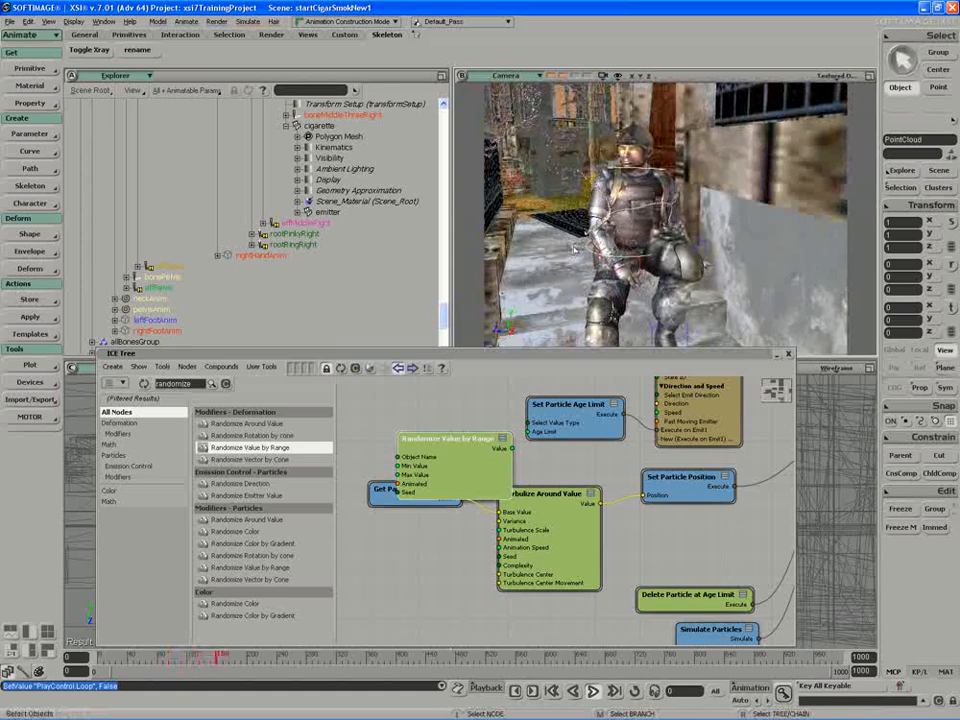
# Separate the overlapping nodes by moving Randomize Value by Range up beside Set Particle Age Limit and Get Particle Position slightly down
pyautogui.moveTo(480, 459); pyautogui.dragTo(467, 430)
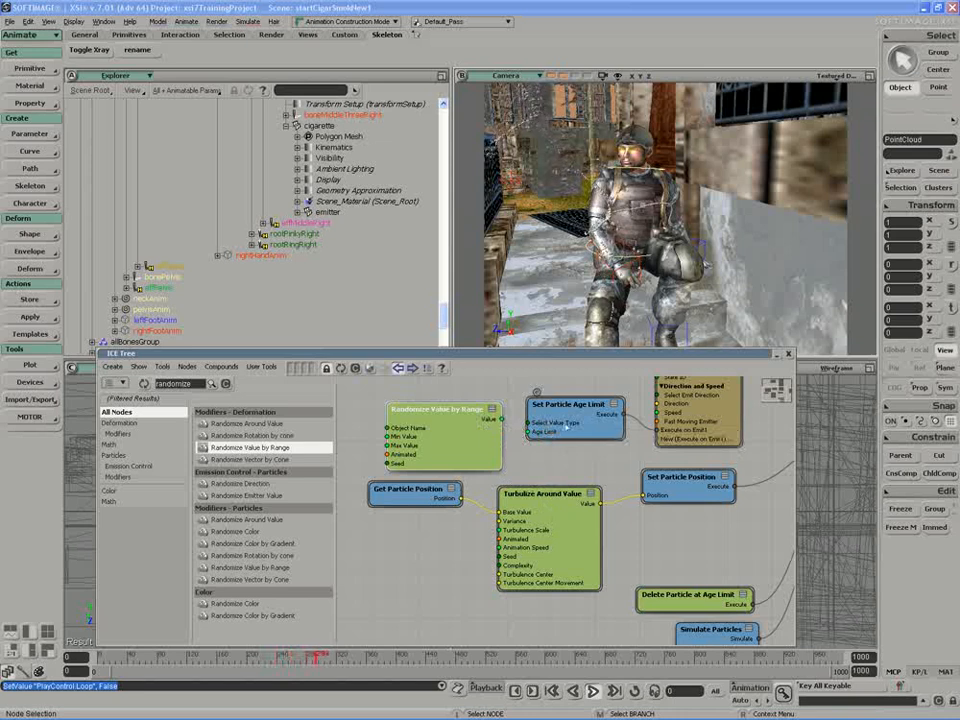
pyautogui.doubleClick(566, 410)
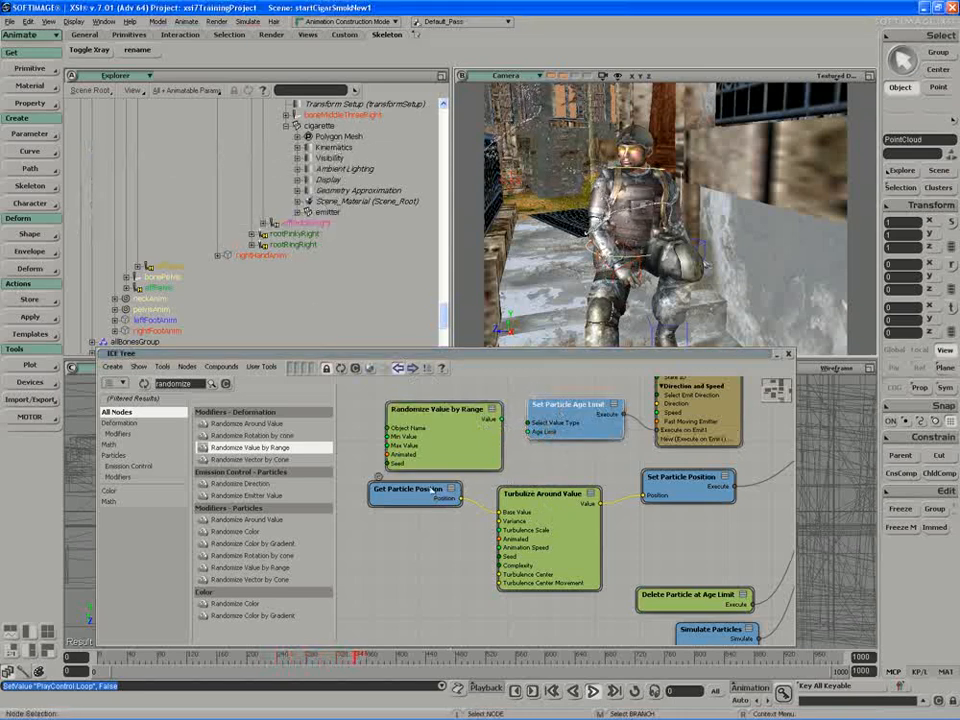
pyautogui.moveTo(430, 487); pyautogui.dragTo(429, 501)
# Shift the Turbulize Around Value node slightly and open its properties, repositioning the property window
pyautogui.moveTo(549, 532); pyautogui.dragTo(556, 534)
pyautogui.doubleClick(556, 534)
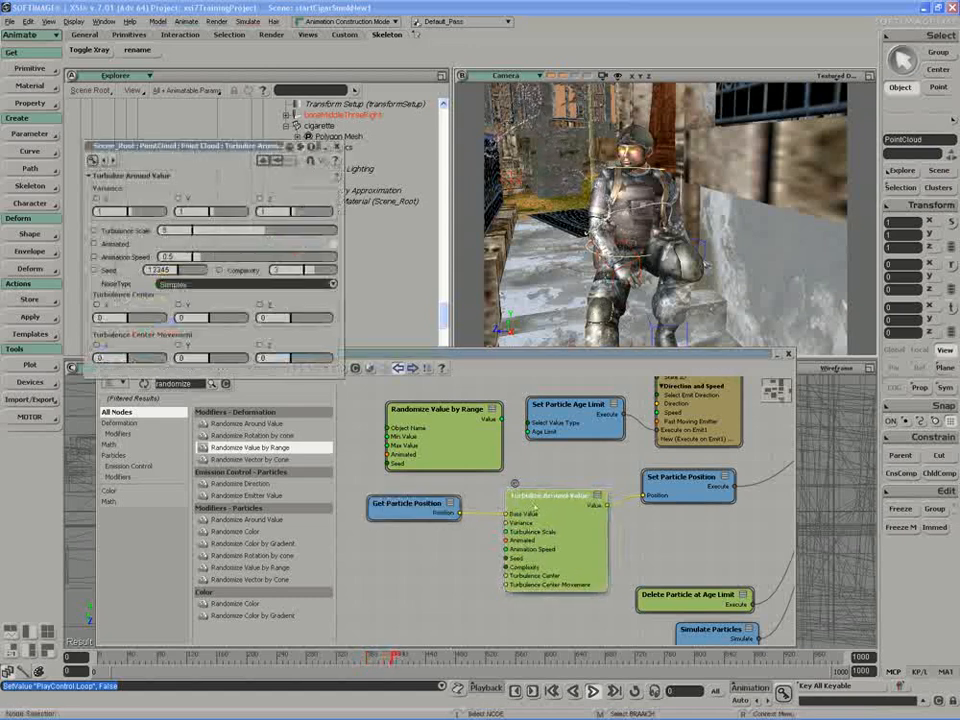
pyautogui.moveTo(268, 147); pyautogui.dragTo(297, 141)
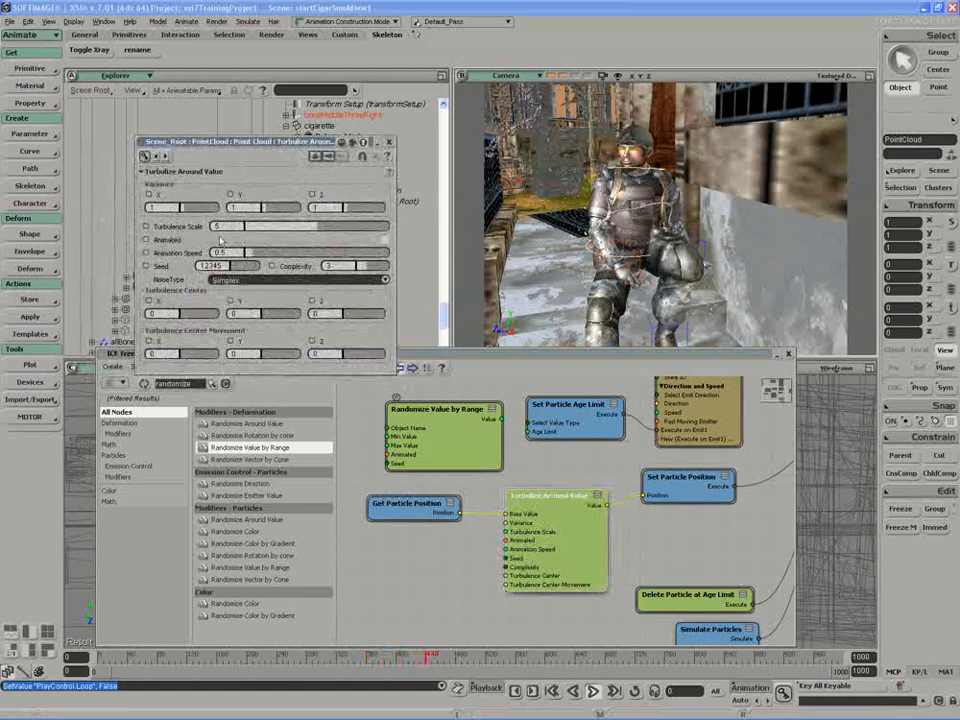